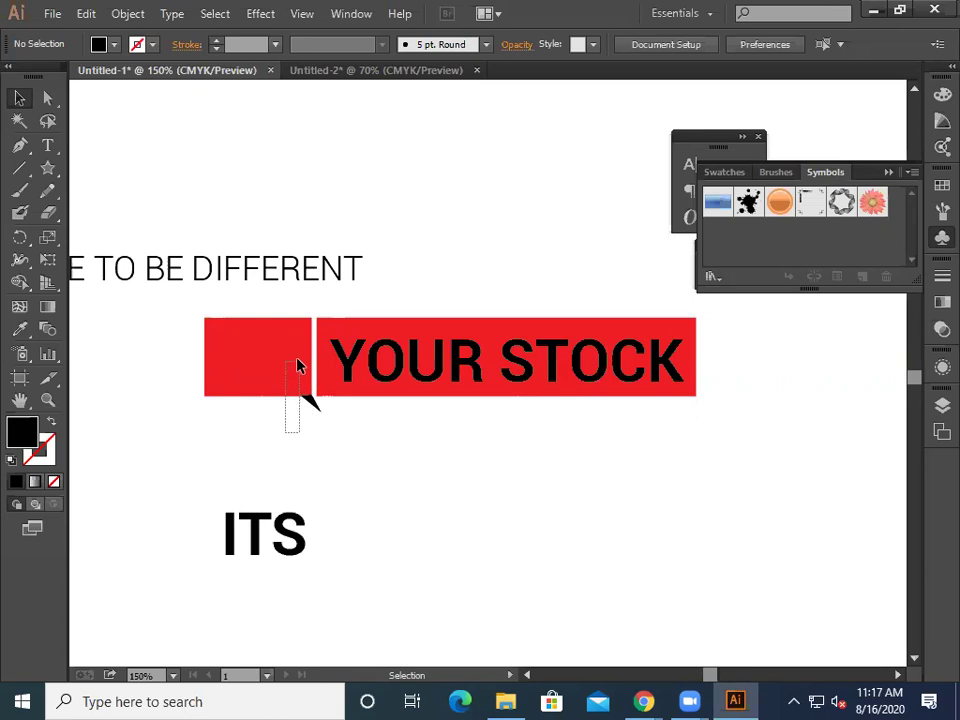
Step: Merge the left red box and its black pointer tail into one shape with the Pathfinder Unite mode
left_click(352, 14)
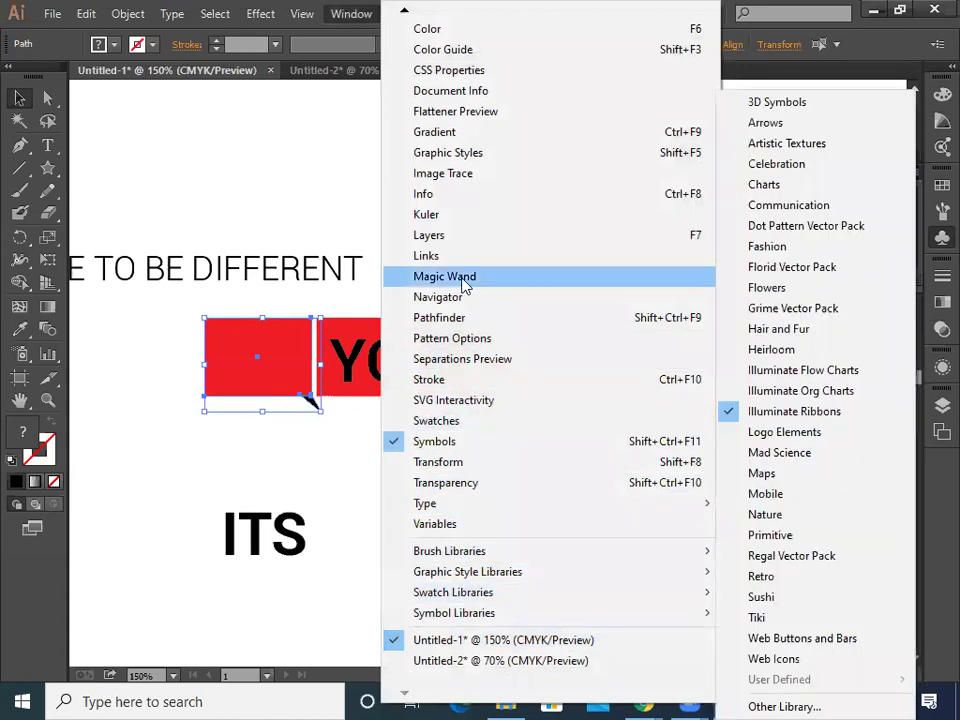
left_click(465, 318)
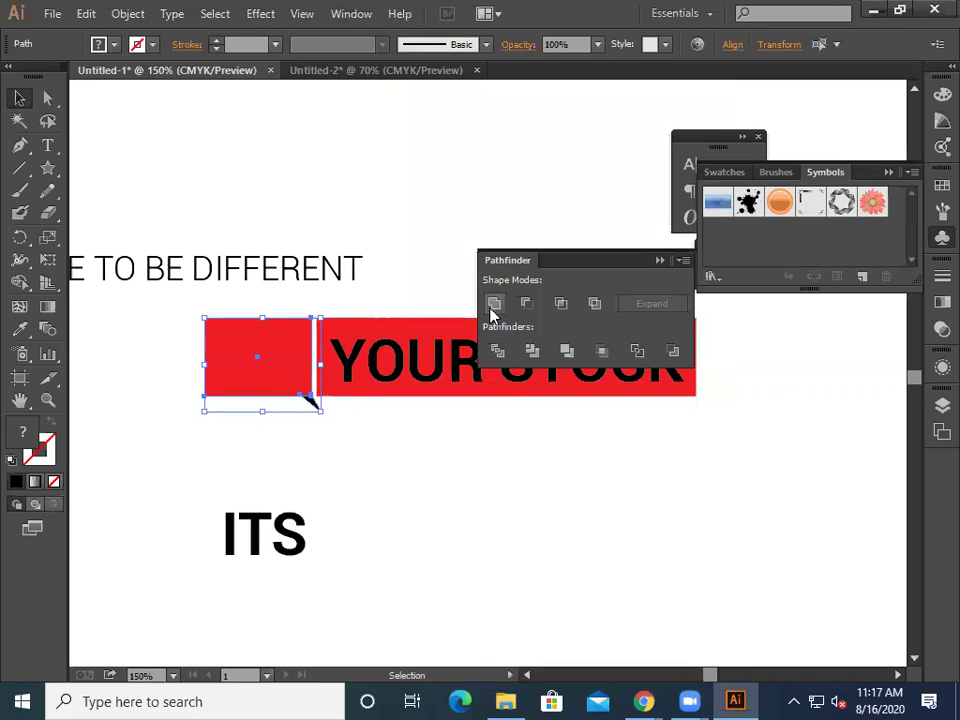
left_click(493, 304)
left_click(268, 474)
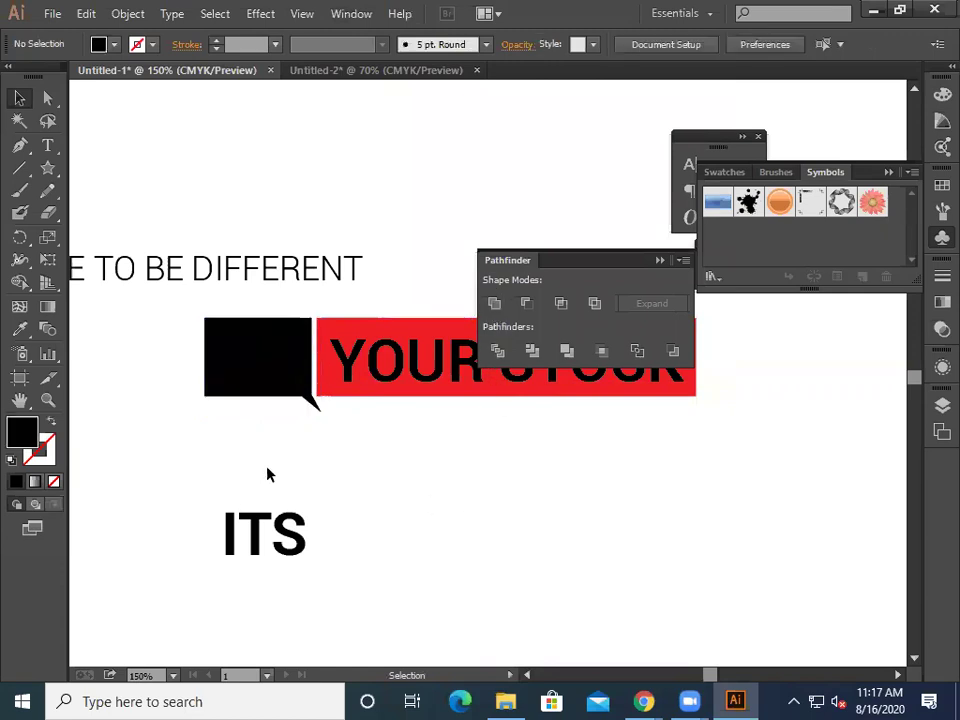
Step: Fill the merged speech-box shape with red to match the neighbouring rectangle, and close the Pathfinder panel
left_click(279, 401)
left_click(24, 328)
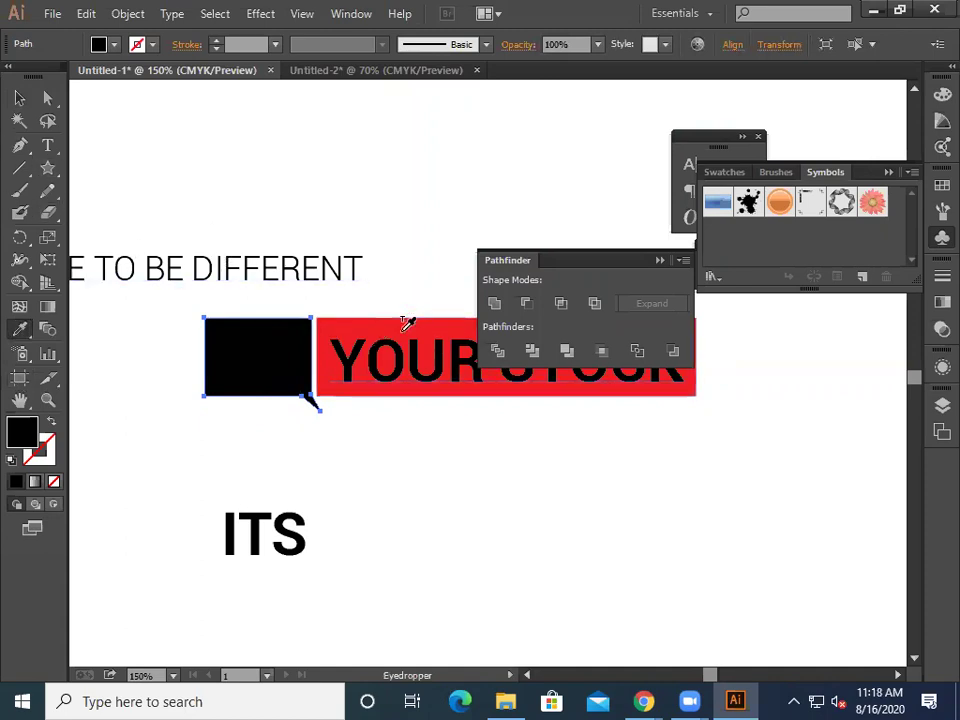
left_click(114, 44)
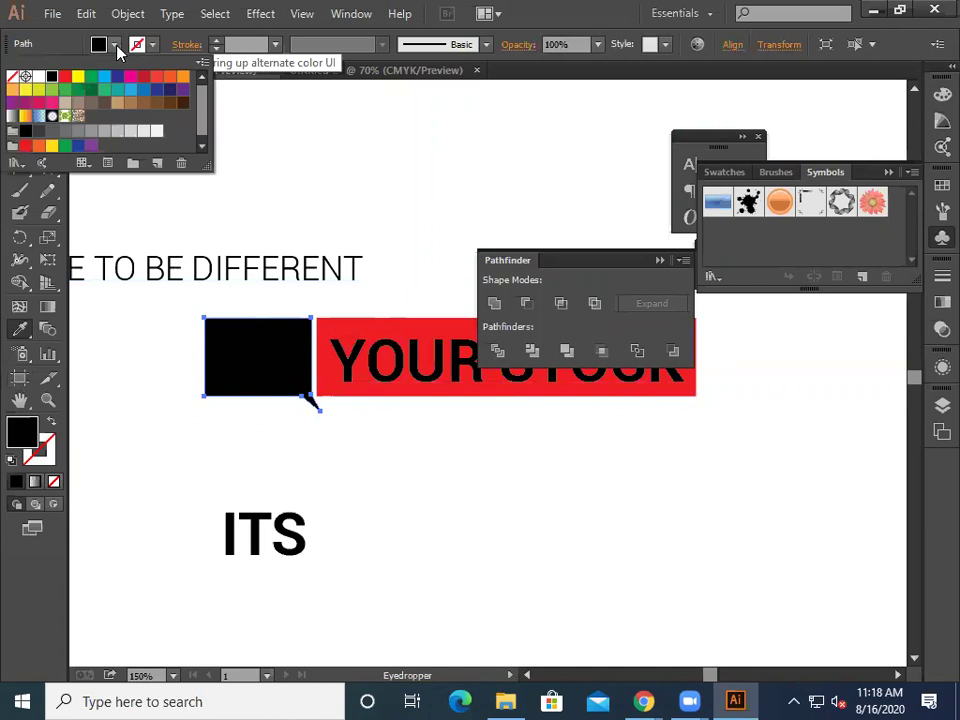
left_click(66, 87)
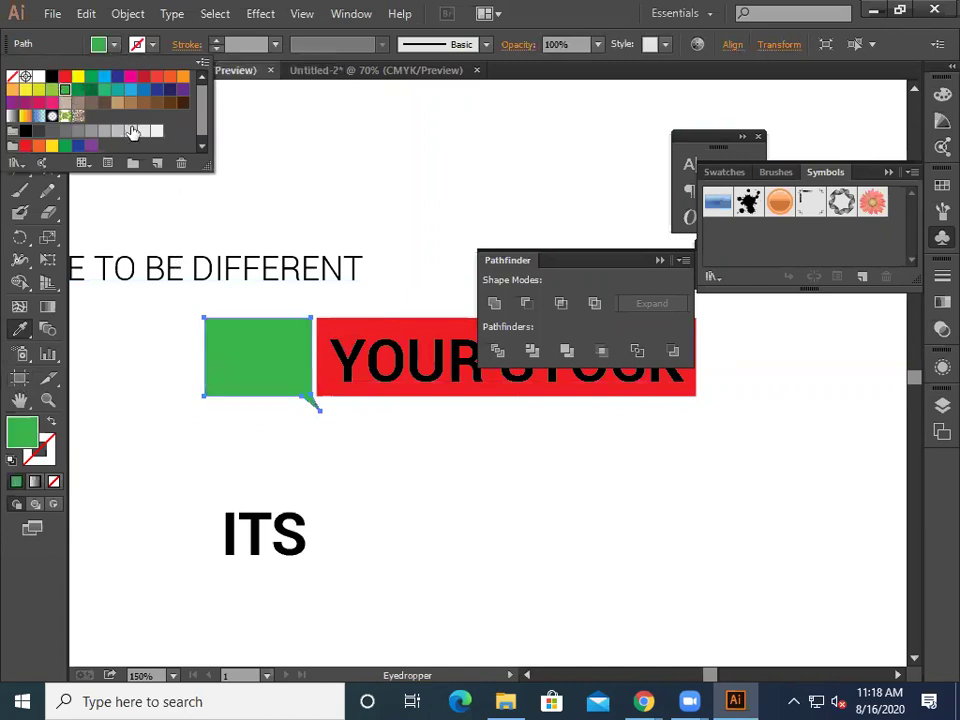
left_click(64, 77)
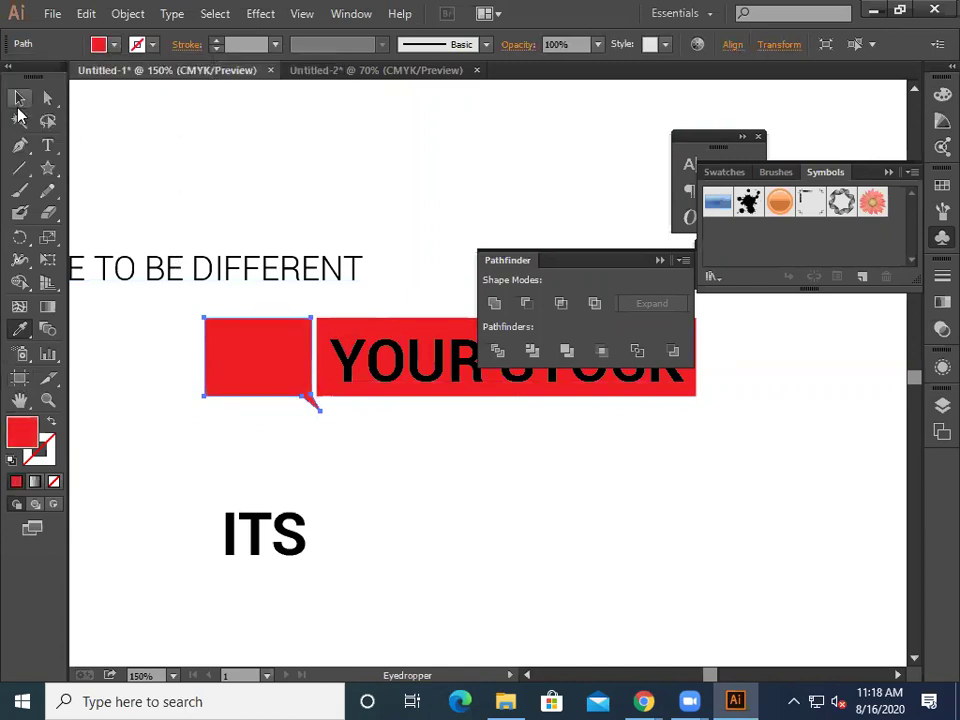
key("v")
left_click(90, 136)
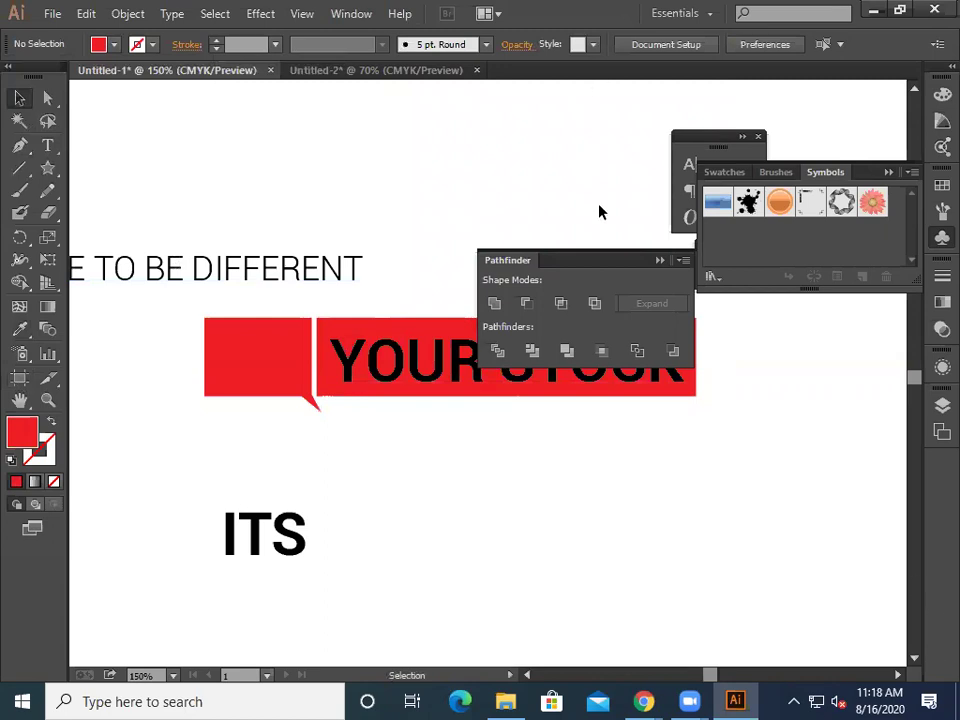
left_click(660, 261)
left_click(697, 397)
left_click(634, 536)
left_click(506, 382)
left_click(558, 493)
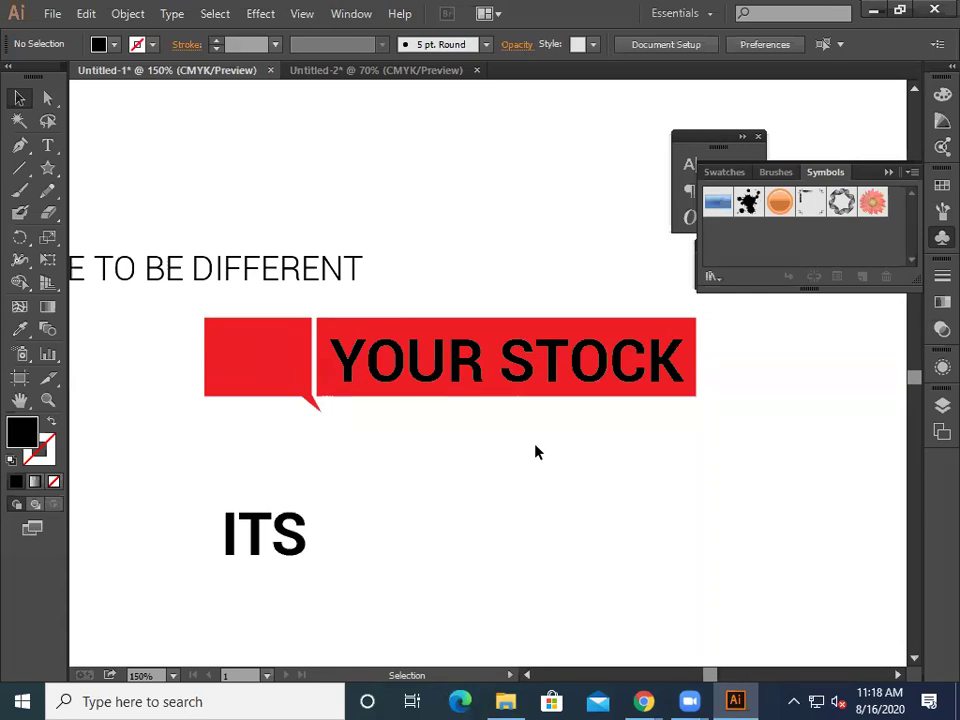
left_click(520, 382)
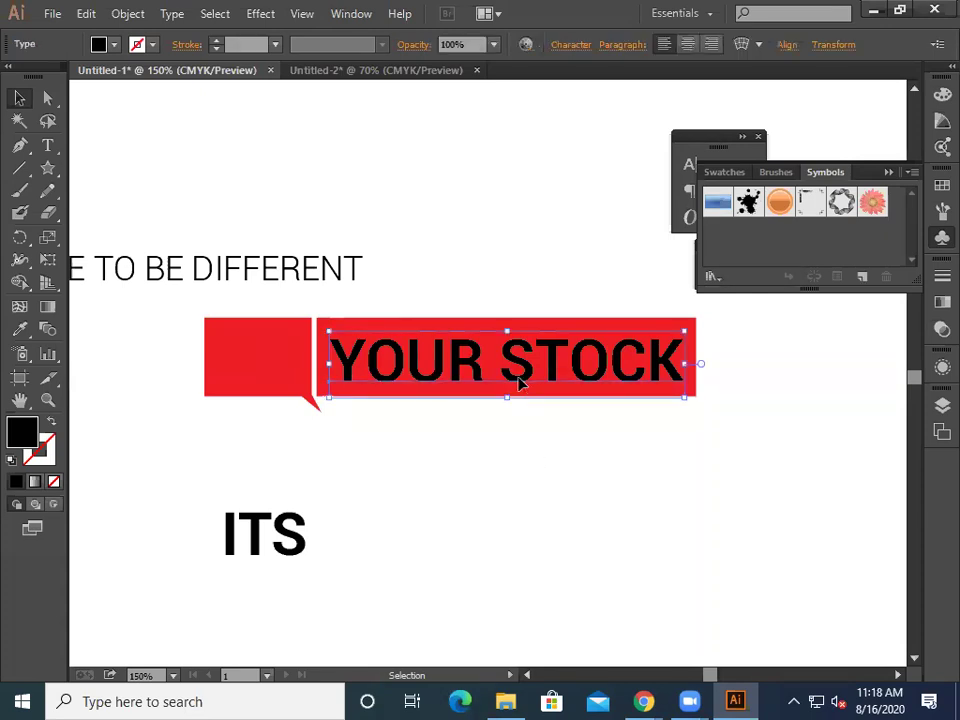
right_click(520, 382)
left_click(428, 535)
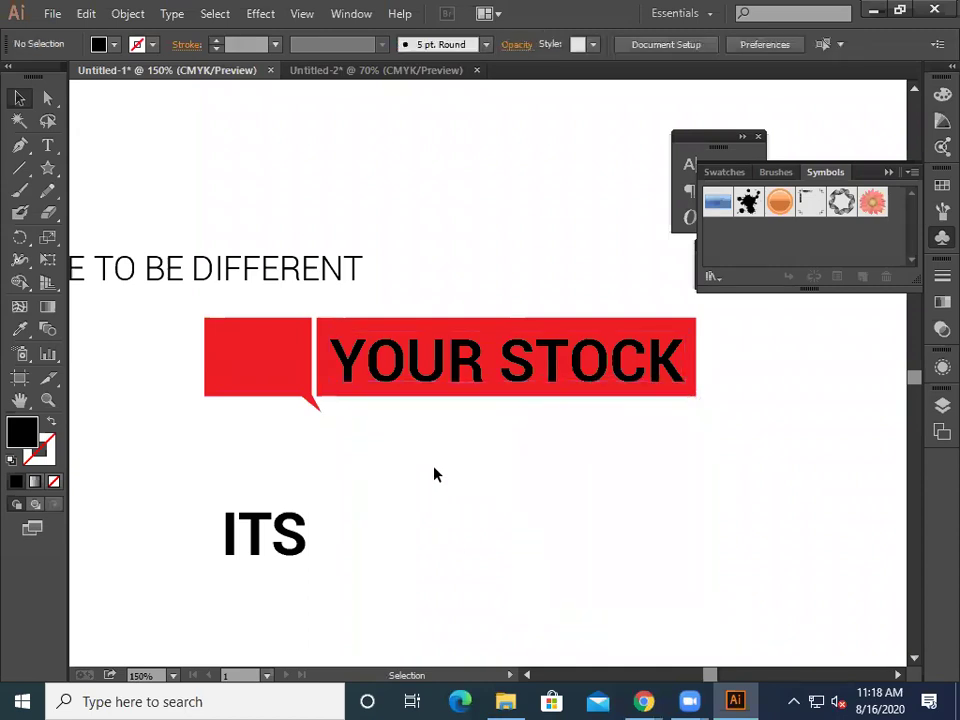
Step: Nudge the YOUR STOCK text slightly left within its red rectangle
left_click(441, 380)
key("Left")
key("Left")
key("Left")
key("Left")
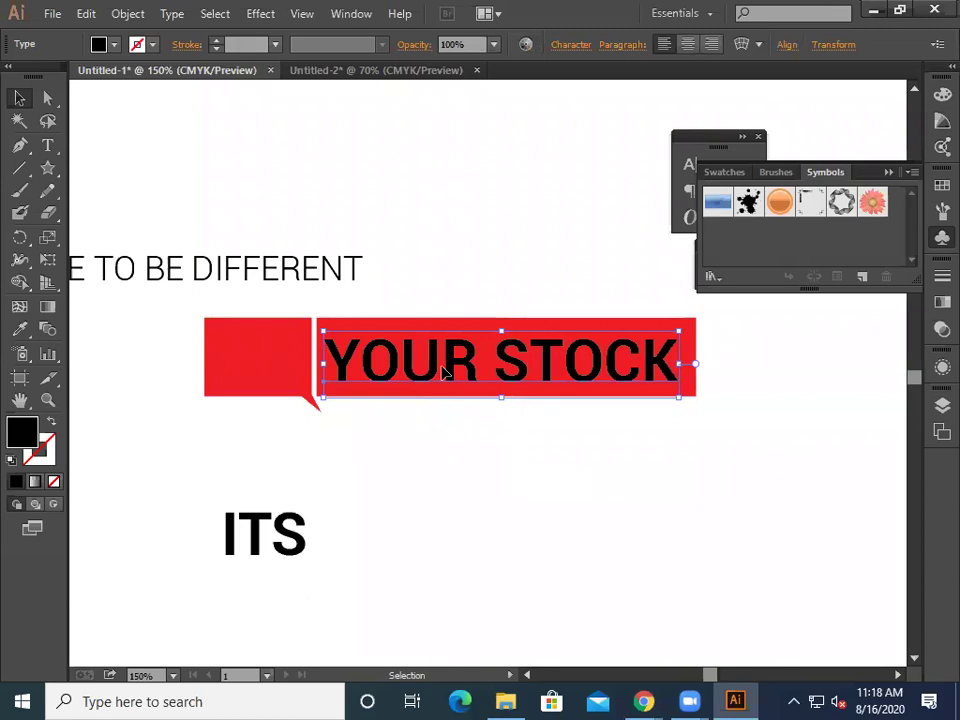
left_click(358, 195)
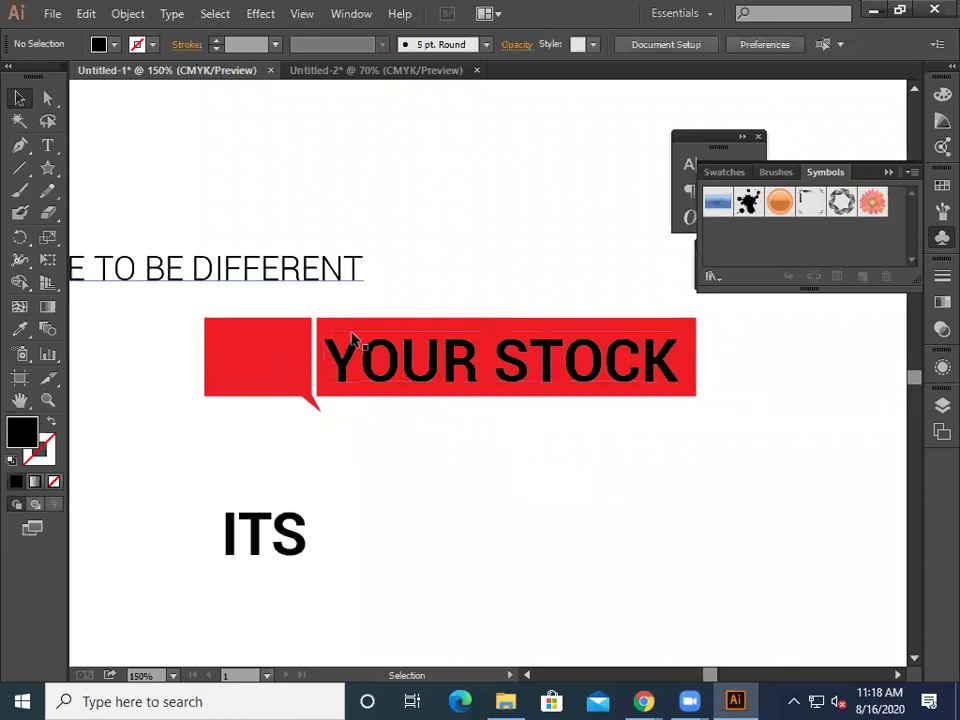
Step: Shorten the red rectangle behind YOUR STOCK from its right edge so it ends just past the text
left_click(695, 368)
left_click_drag(696, 360, 686, 362)
left_click(735, 409)
left_click_drag(284, 548, 281, 379)
left_click(264, 497)
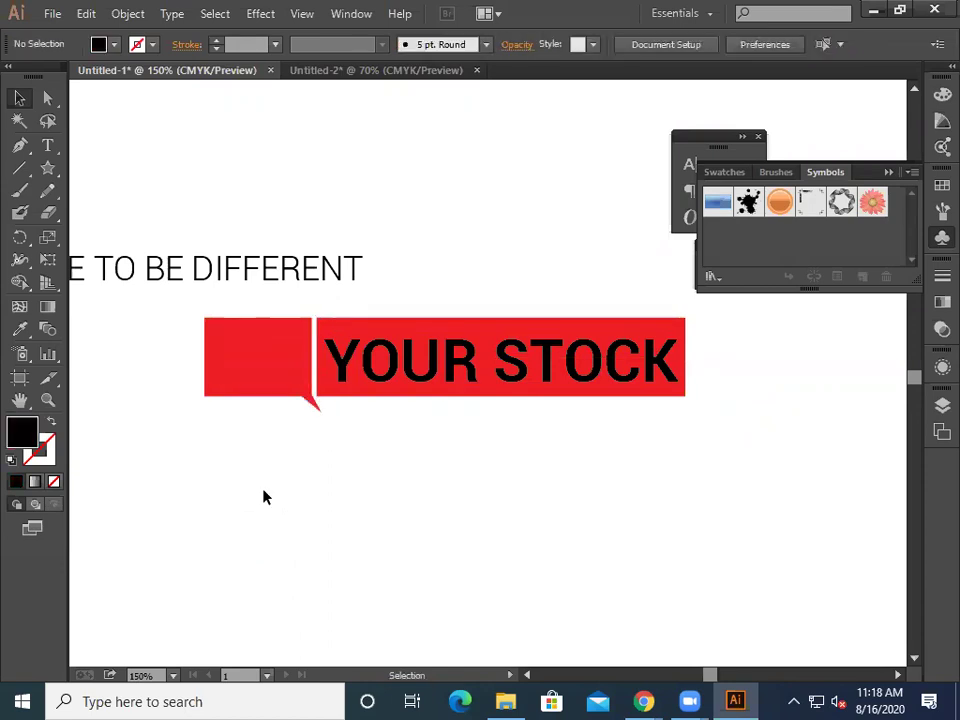
key("ctrl+z")
Step: Move the ITS text onto the left red speech box and bring it to the front
left_click_drag(284, 548, 284, 372)
right_click(284, 372)
mouse_move(364, 545)
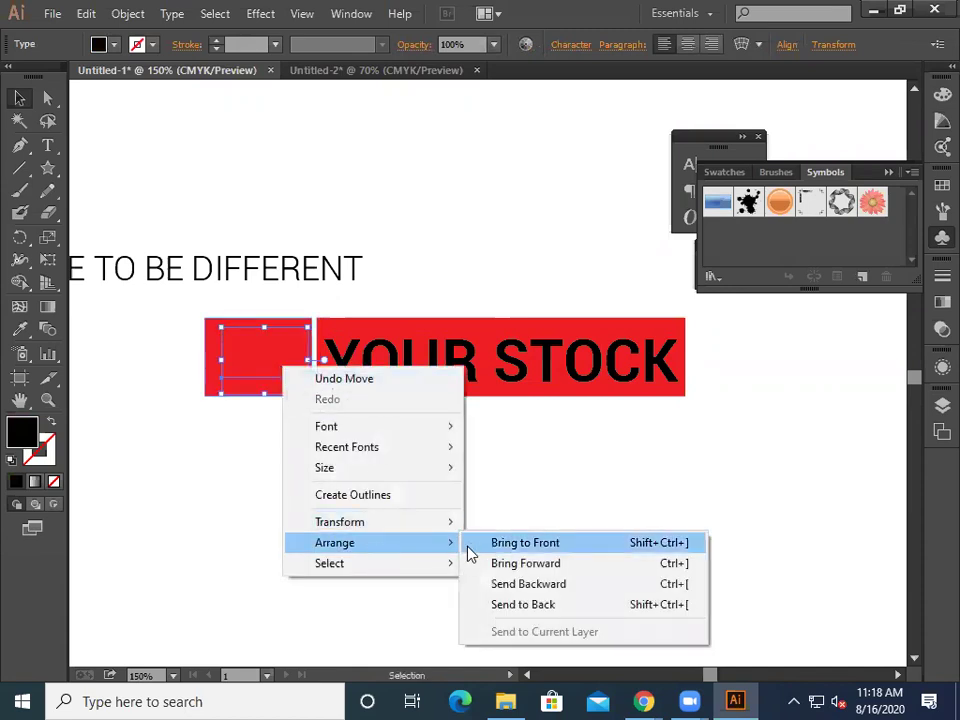
left_click(477, 549)
left_click(363, 538)
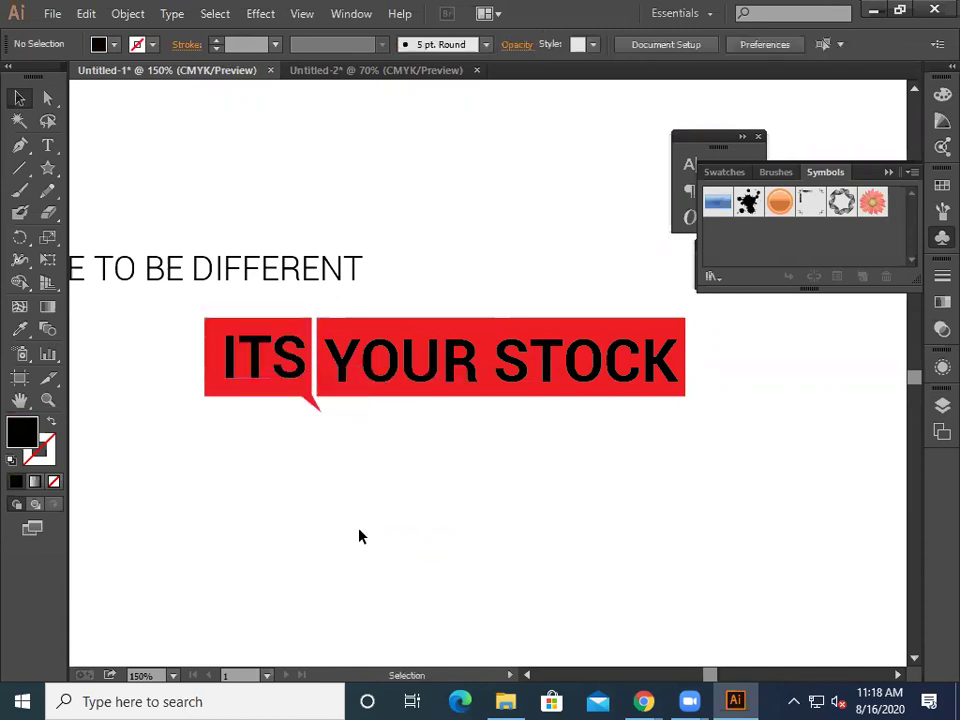
Step: Nudge the ITS text down and slightly left to line it up with YOUR STOCK
left_click(288, 382)
key("Down")
key("Down")
key("Down")
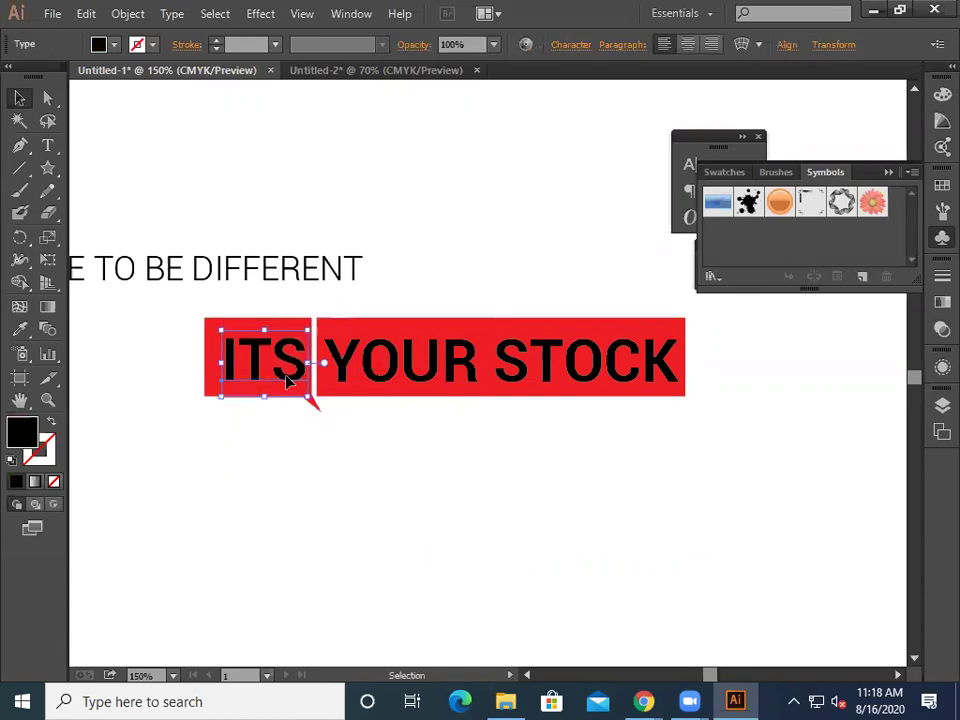
key("Left")
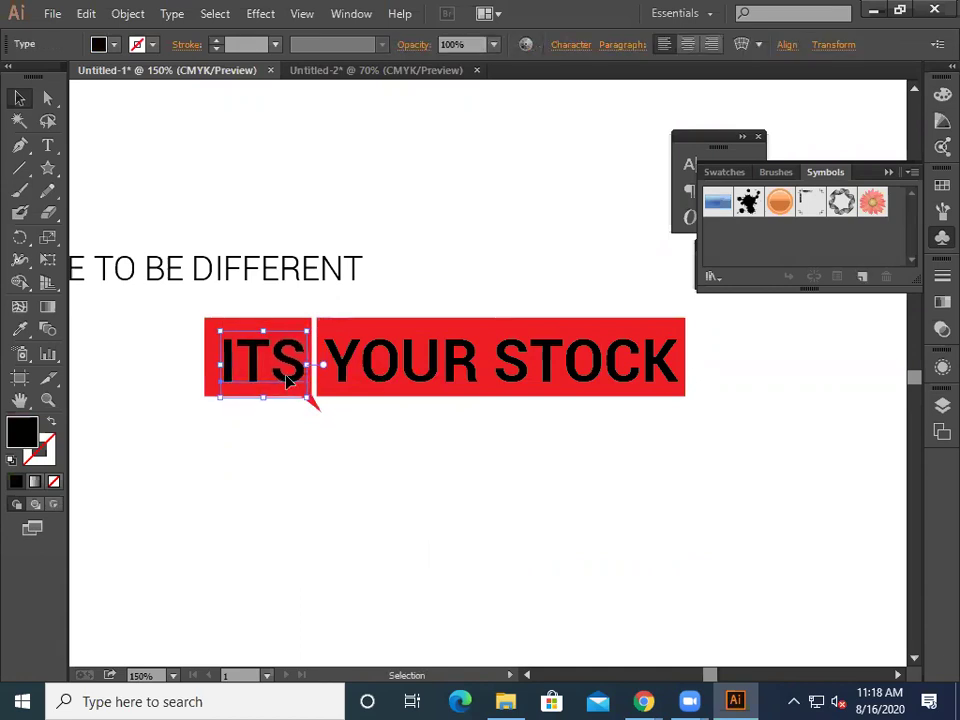
left_click(296, 455)
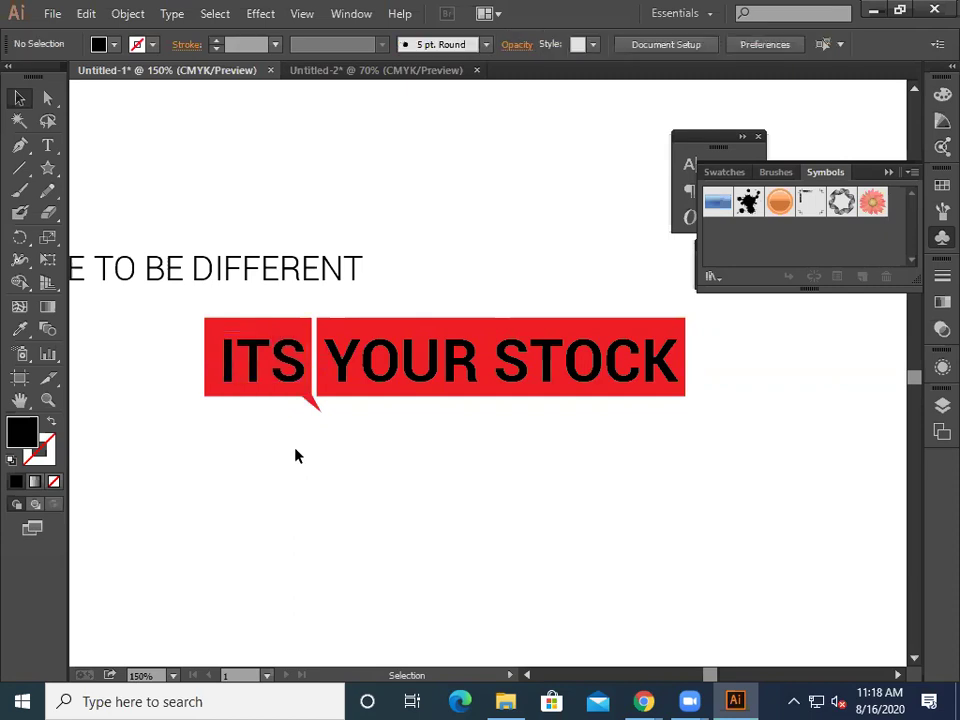
left_click(296, 371)
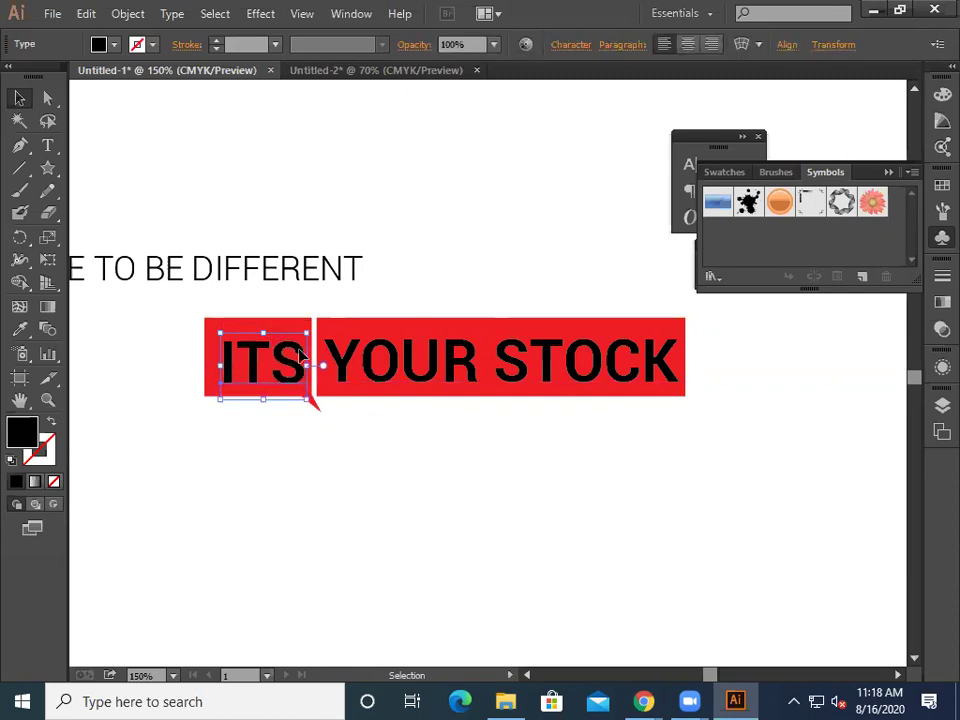
left_click(292, 490)
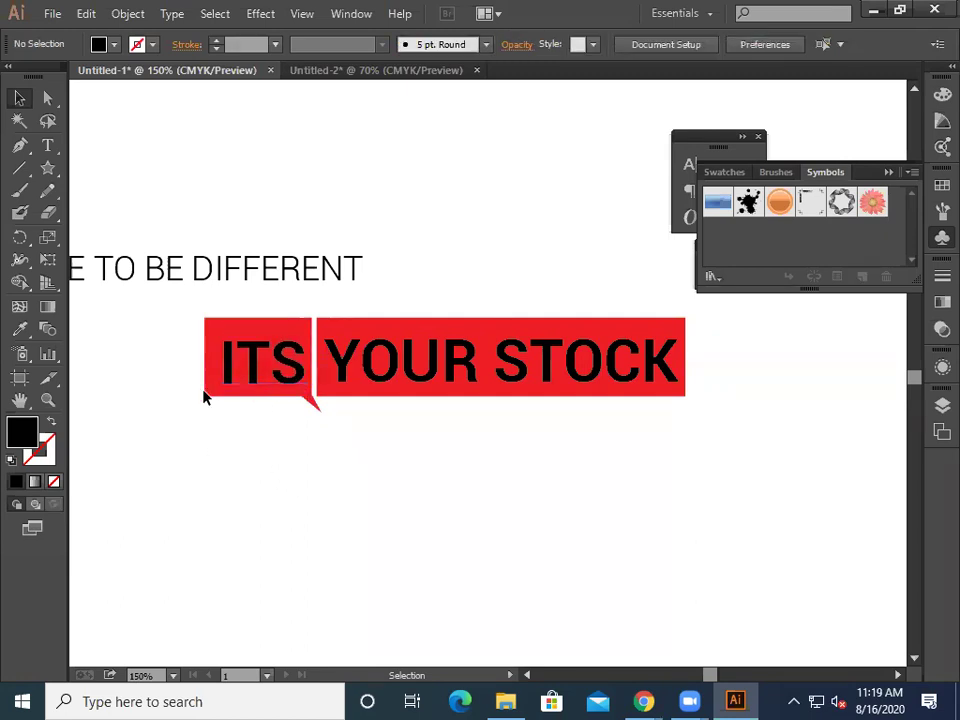
Step: Narrow the red speech box from its left edge and nudge the ITS text left to centre it inside
left_click(208, 396)
left_click_drag(205, 367, 214, 369)
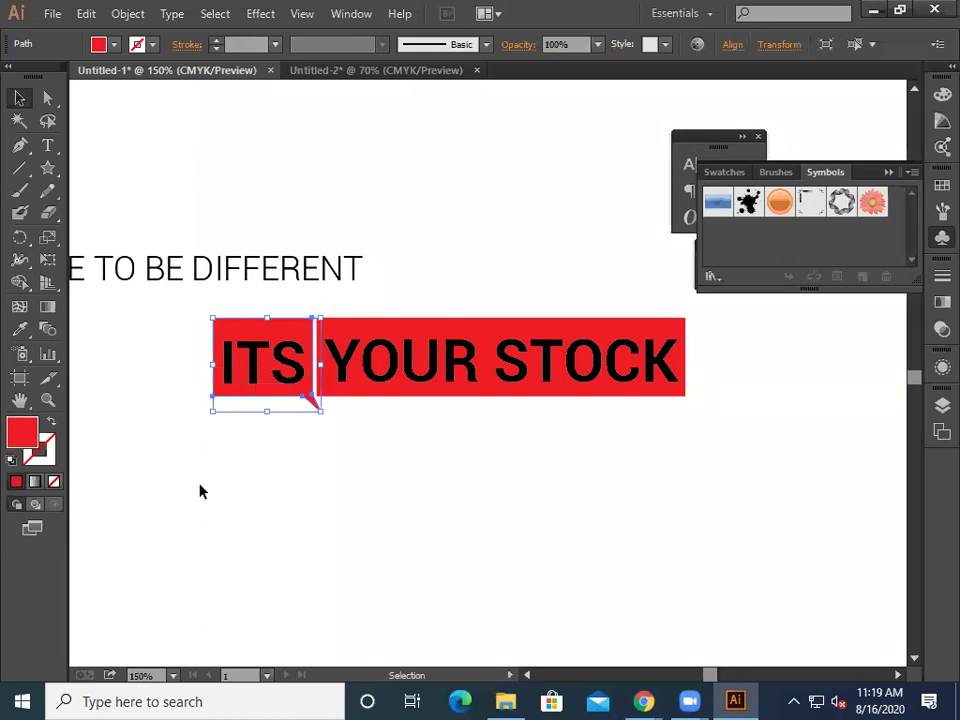
left_click(199, 491)
left_click(297, 374)
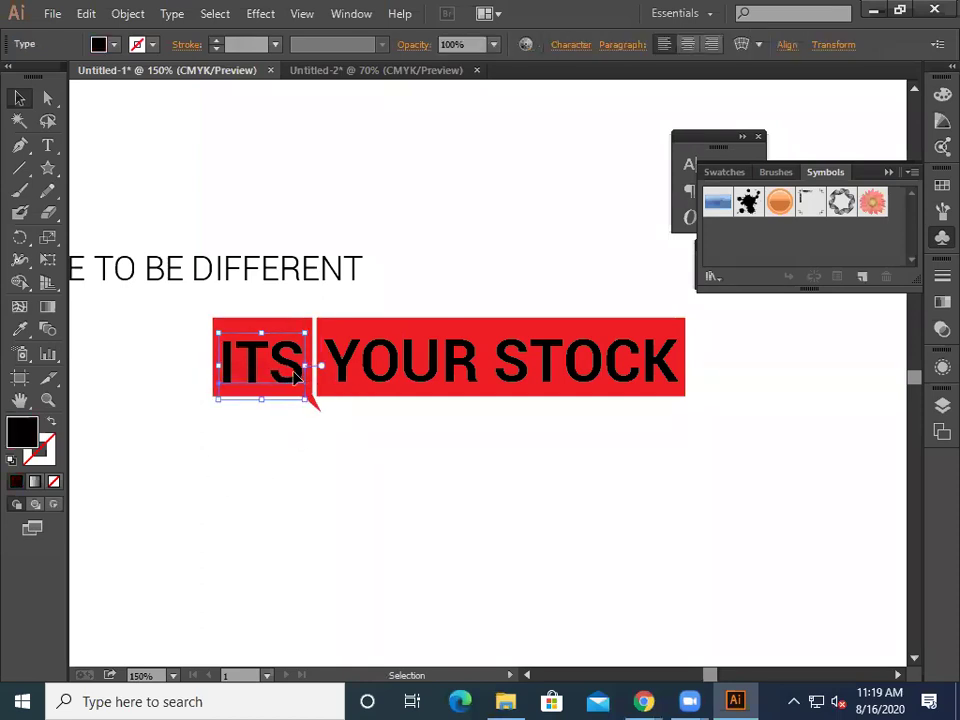
left_click(295, 462)
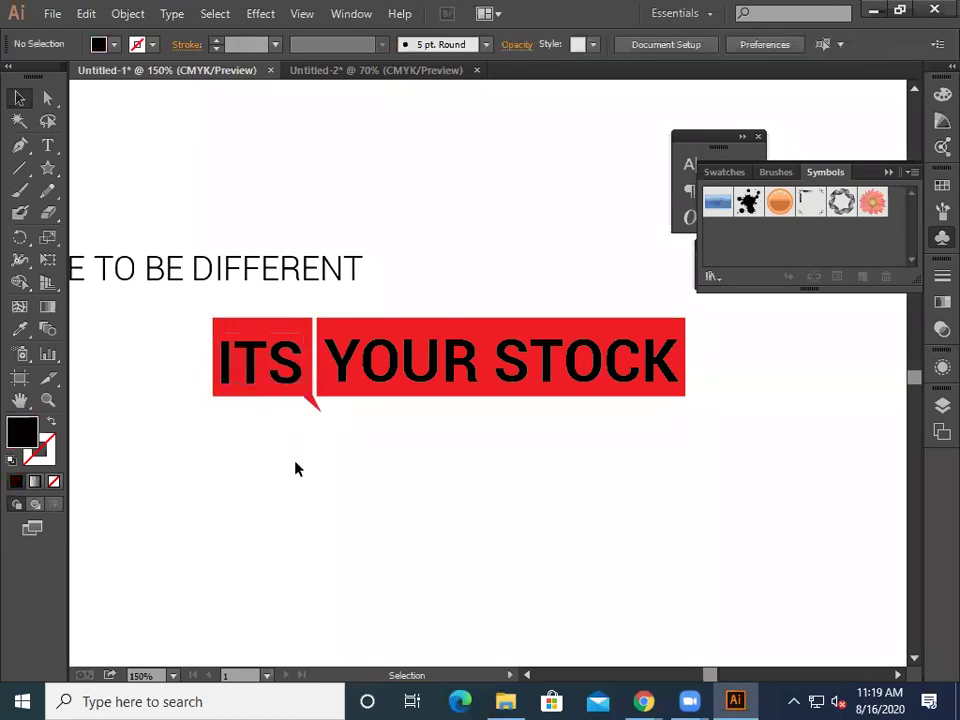
Step: Convert the YOUR STOCK text to outlines and ungroup its letters
left_click_drag(184, 297, 402, 428)
left_click(422, 480)
right_click(436, 369)
left_click(515, 499)
right_click(416, 370)
left_click(464, 484)
left_click(300, 413)
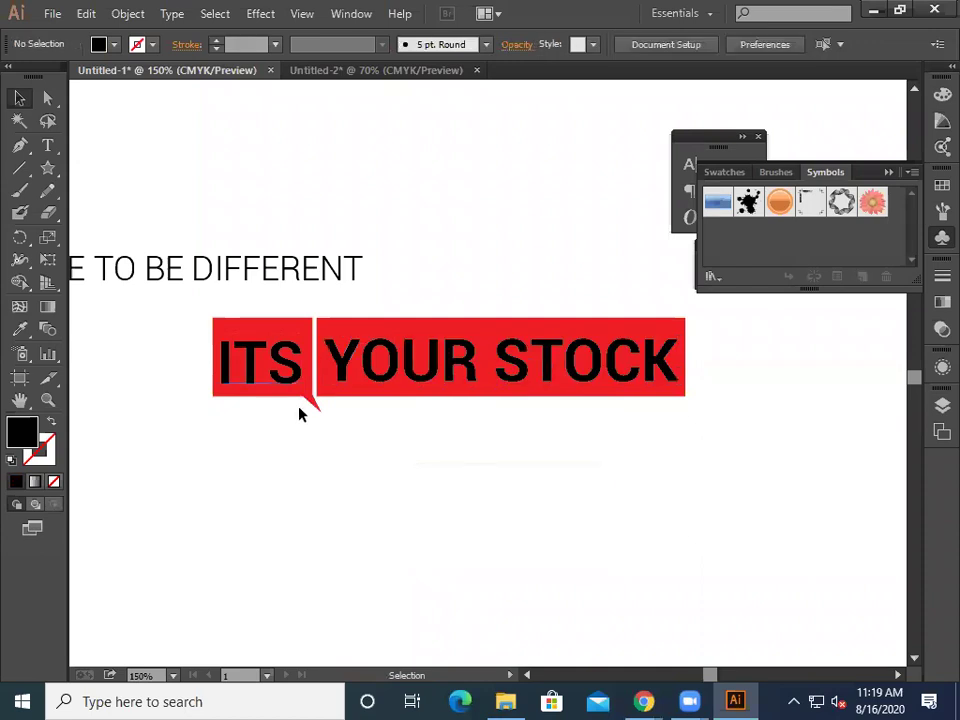
Step: Convert the ITS text to outlines and ungroup its letters
right_click(296, 384)
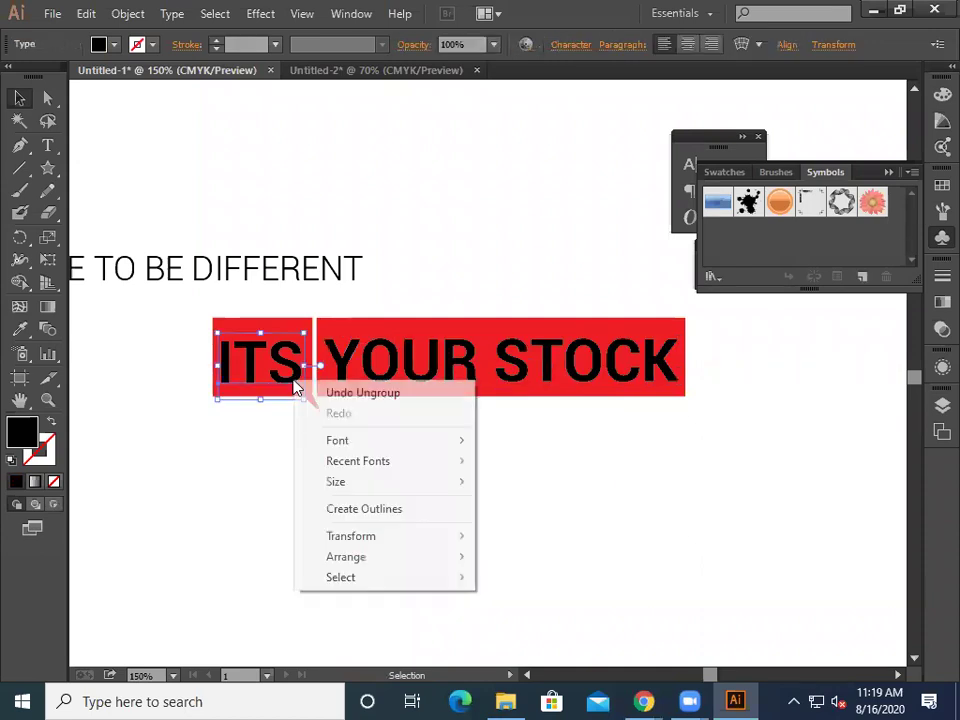
left_click(368, 509)
right_click(369, 506)
left_click(430, 417)
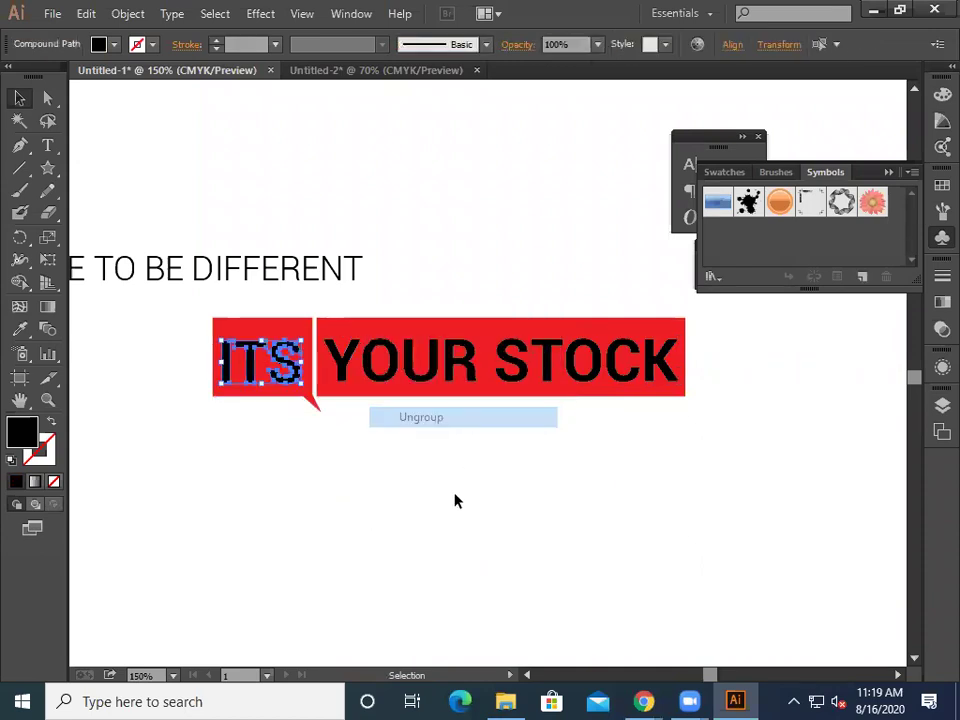
left_click(269, 456)
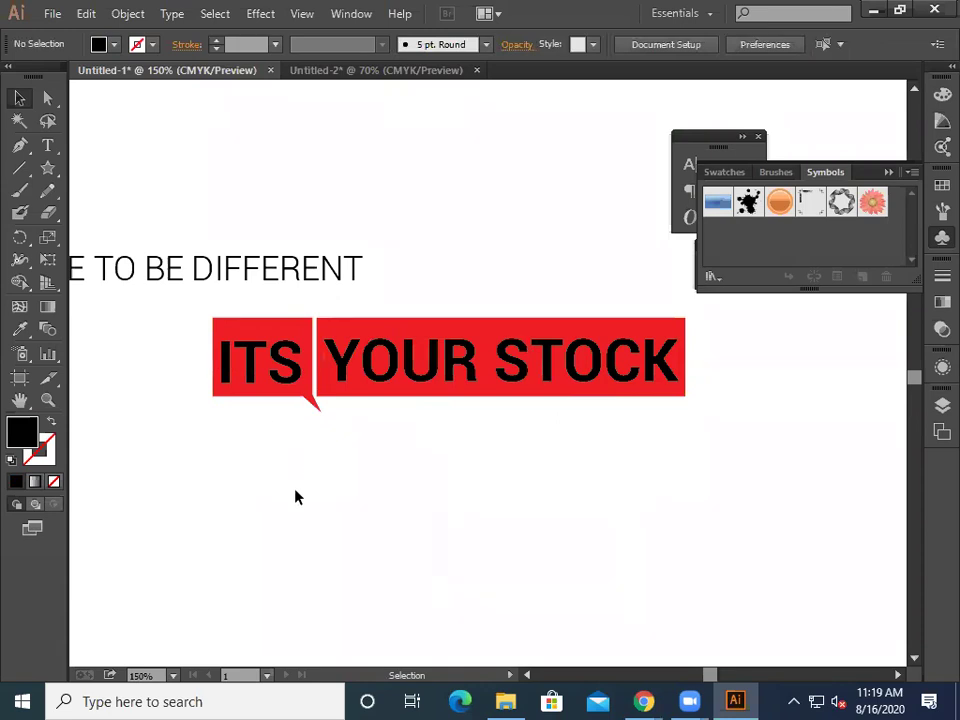
Step: Try to cut all the ITS YOUR STOCK lettering out of both red shapes at once with Minus Front, and undo it
left_click_drag(182, 336, 688, 378)
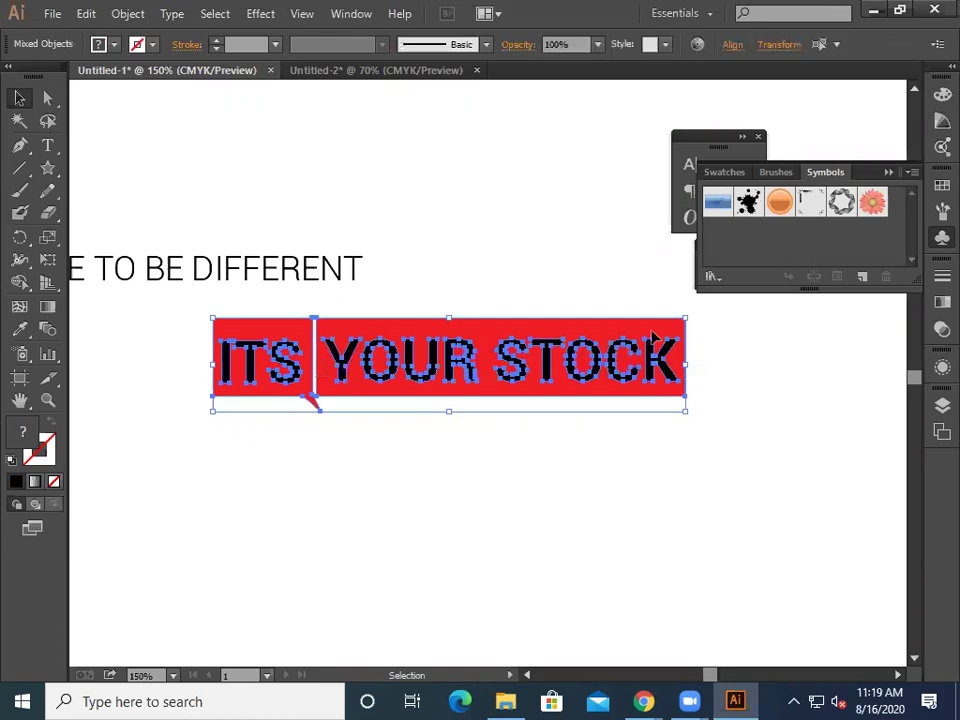
left_click(365, 19)
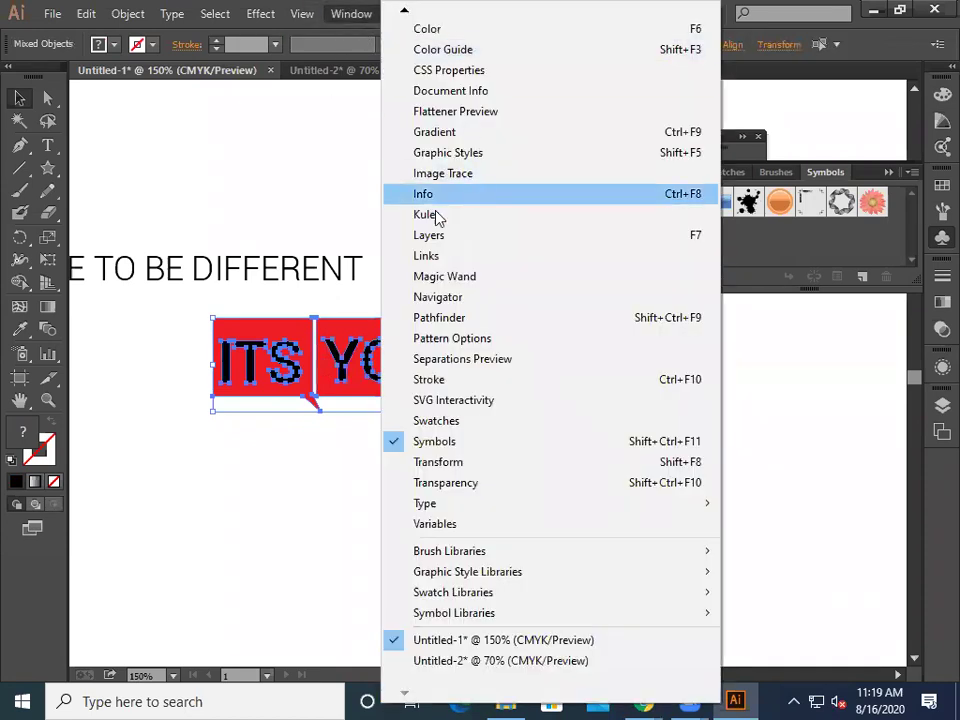
mouse_move(456, 558)
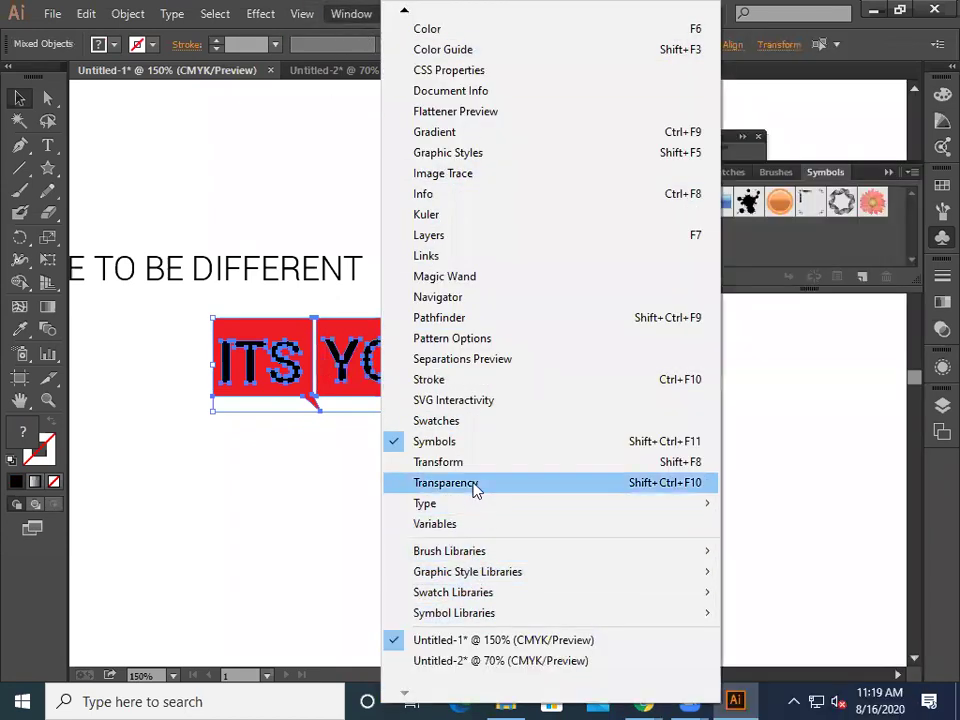
left_click(471, 319)
left_click(528, 305)
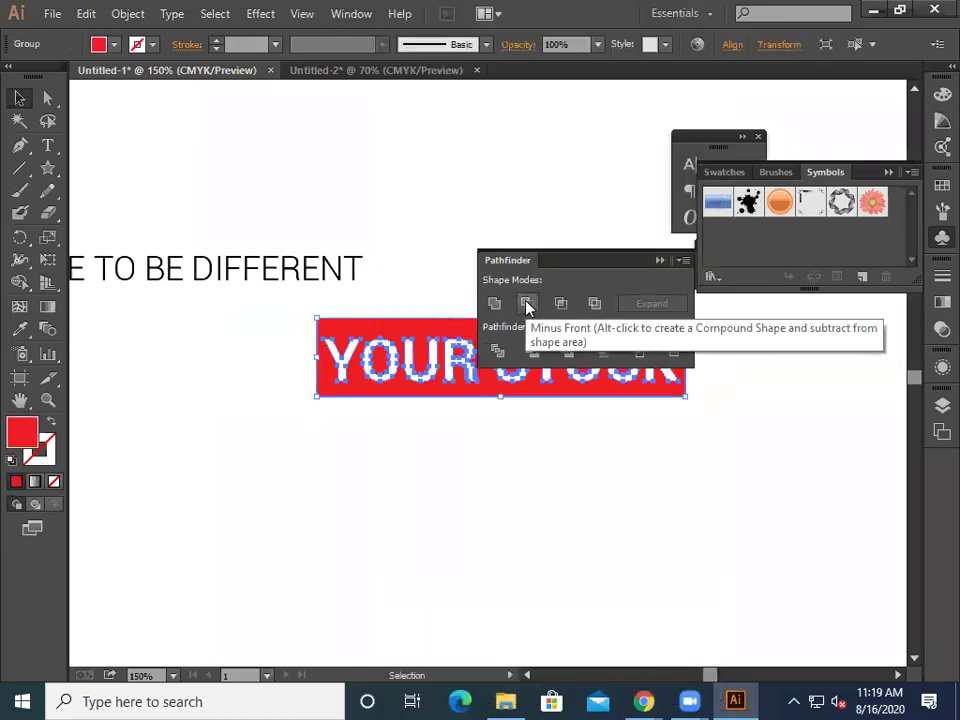
key("ctrl+z")
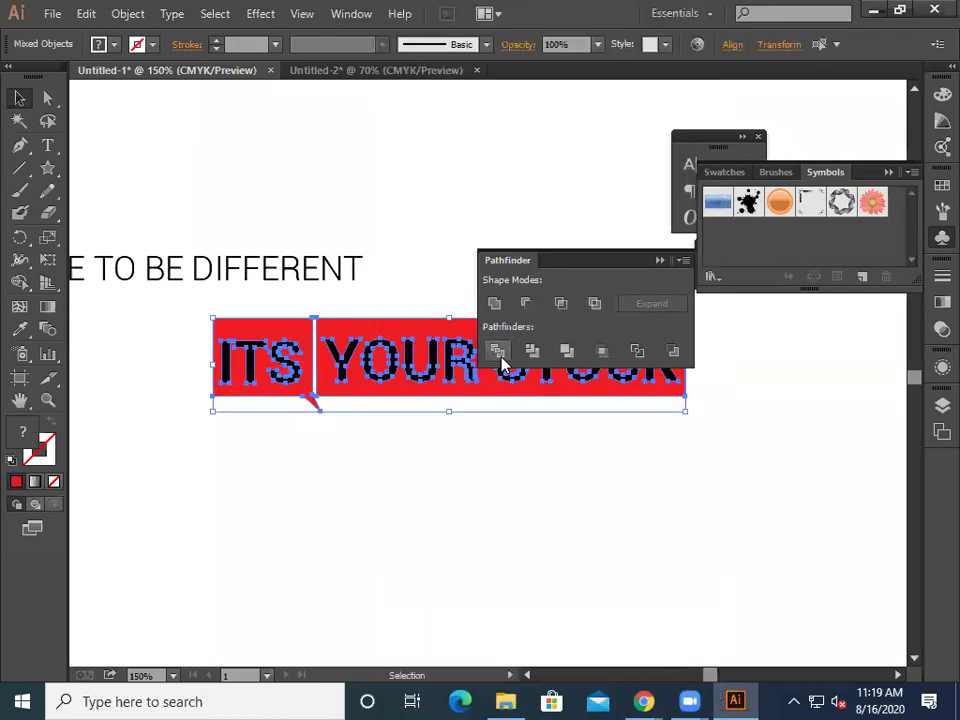
Step: Deselect the artwork and move the Pathfinder panel clear of the YOUR STOCK rectangle
right_click(407, 261)
left_click(448, 373)
left_click(395, 250)
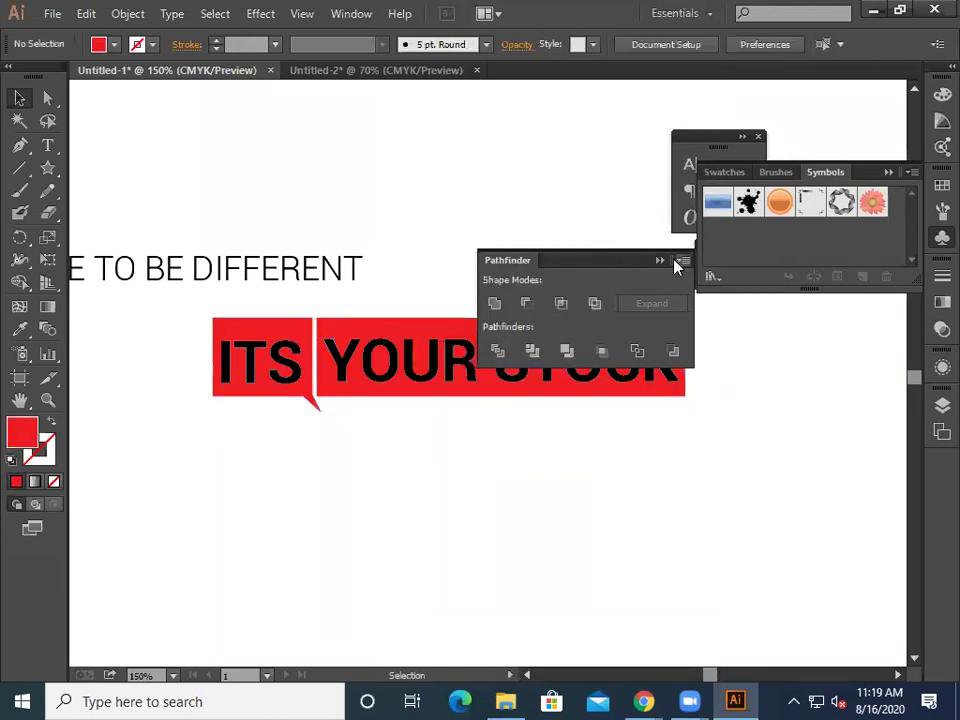
left_click_drag(662, 262, 895, 408)
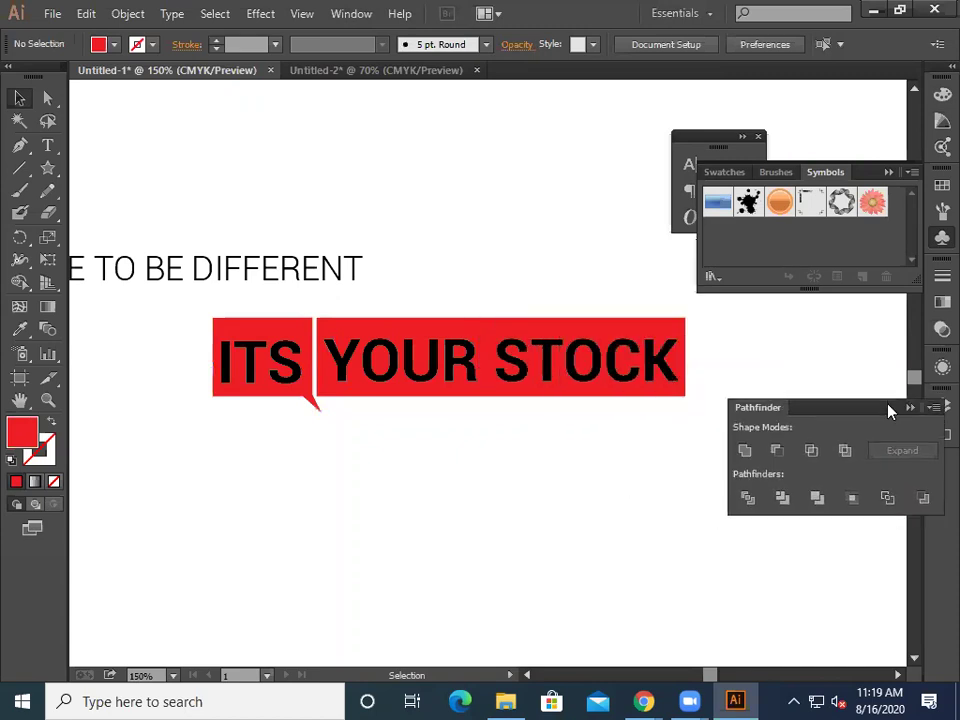
Step: Delete the black letters C, K, O, T, S, R and U lying on the YOUR STOCK rectangle, leaving their cut-outs
left_click(614, 380)
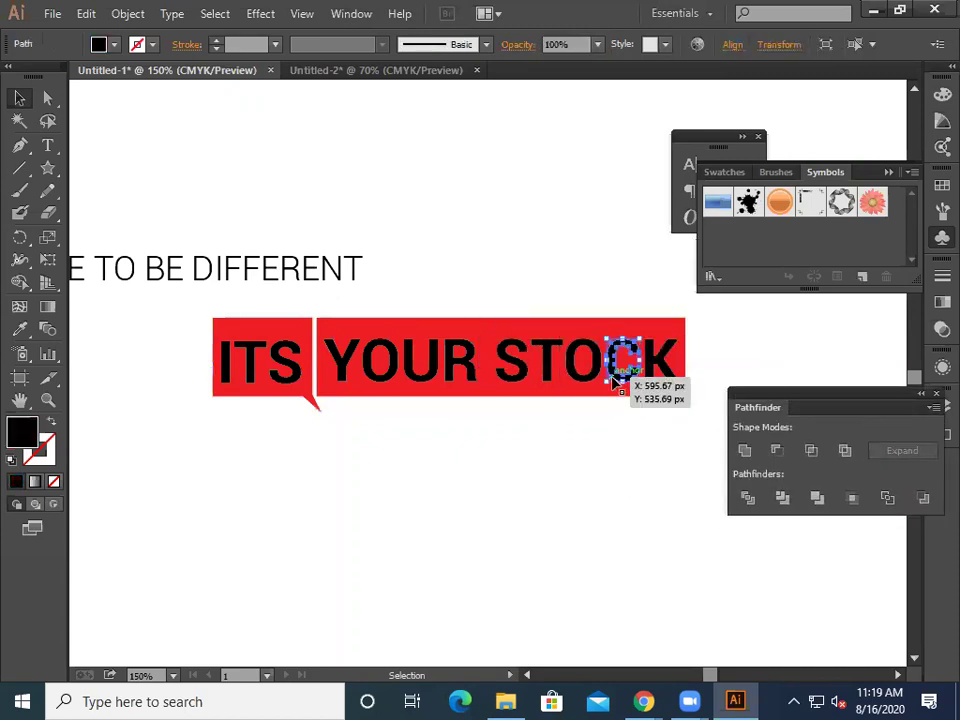
key("Delete")
left_click(652, 366)
key("Delete")
left_click(555, 366)
key("Delete")
left_click(530, 372)
key("Delete")
left_click(528, 382)
key("Delete")
left_click(455, 370)
key("Delete")
left_click(425, 375)
key("Delete")
Step: Try to take the O of YOUR off the red rectangle by deleting and dragging its parts, and undo each attempt
left_click(370, 378)
key("Delete")
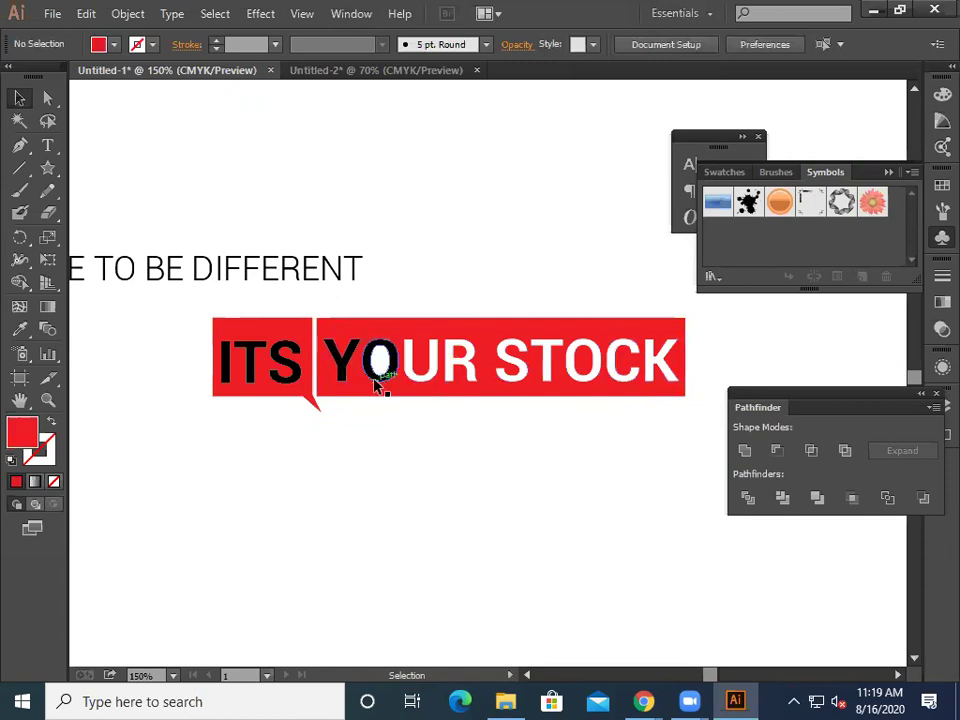
key("ctrl+z")
left_click_drag(395, 375, 420, 492)
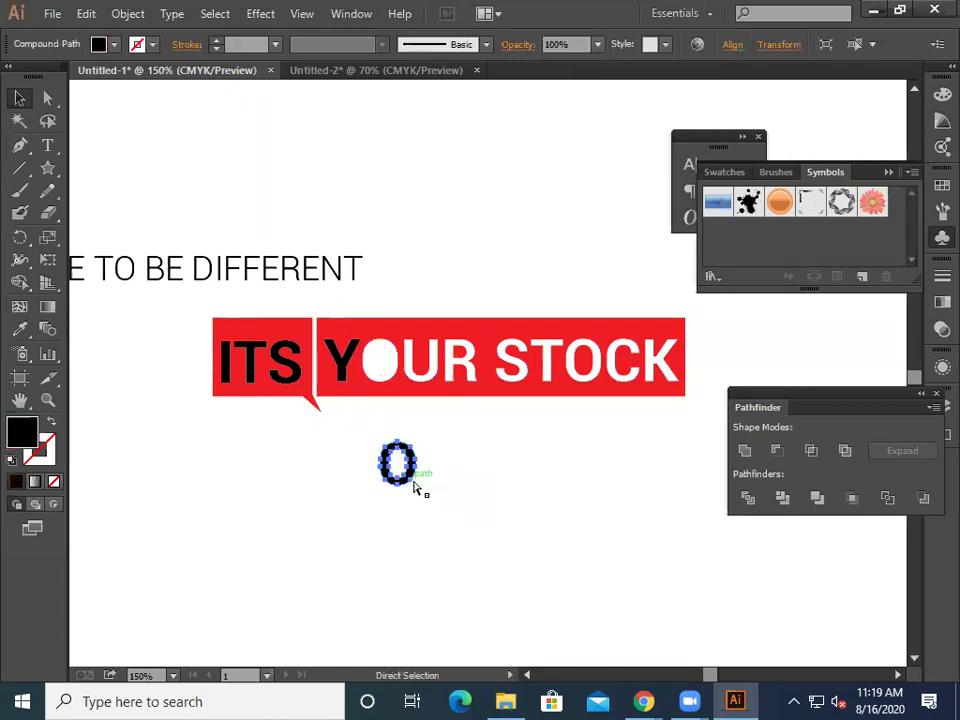
key("ctrl+z")
Step: Remove the remaining black Y, O and ITS letters from the two red shapes and deselect the artwork
left_click(413, 489)
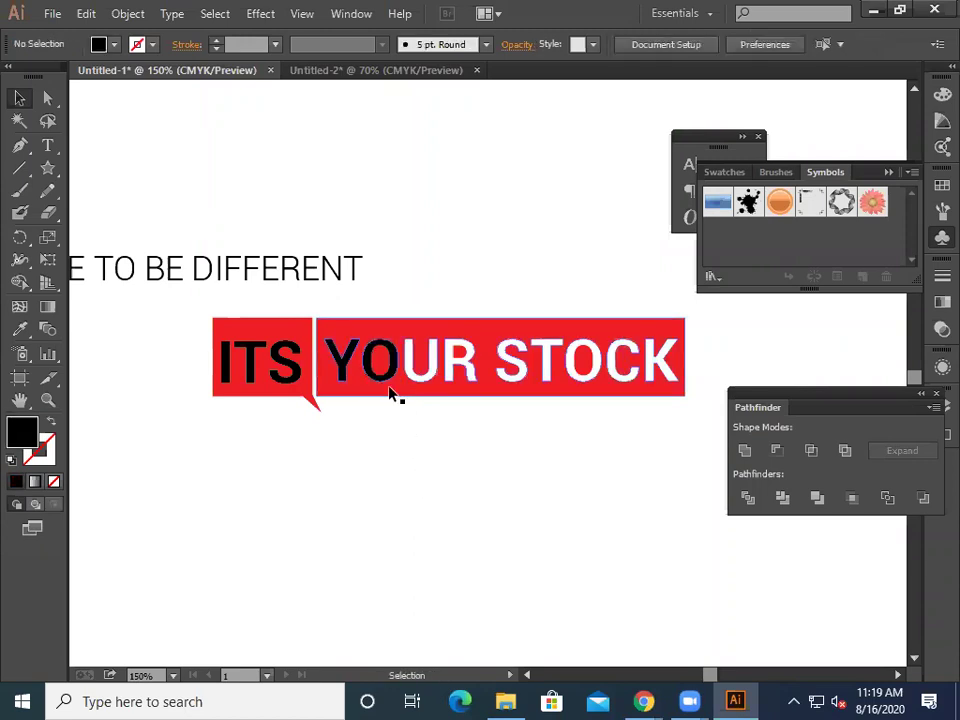
left_click_drag(392, 379, 435, 517)
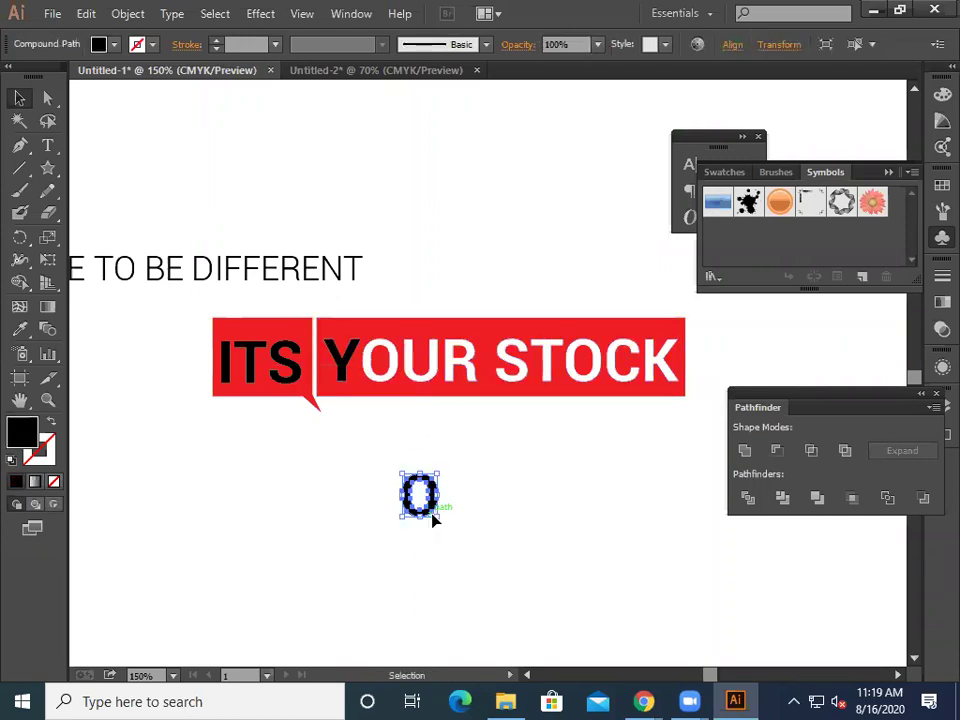
key("ctrl+z")
left_click(334, 444)
left_click_drag(338, 369, 221, 370)
key("ctrl+z")
left_click(269, 495)
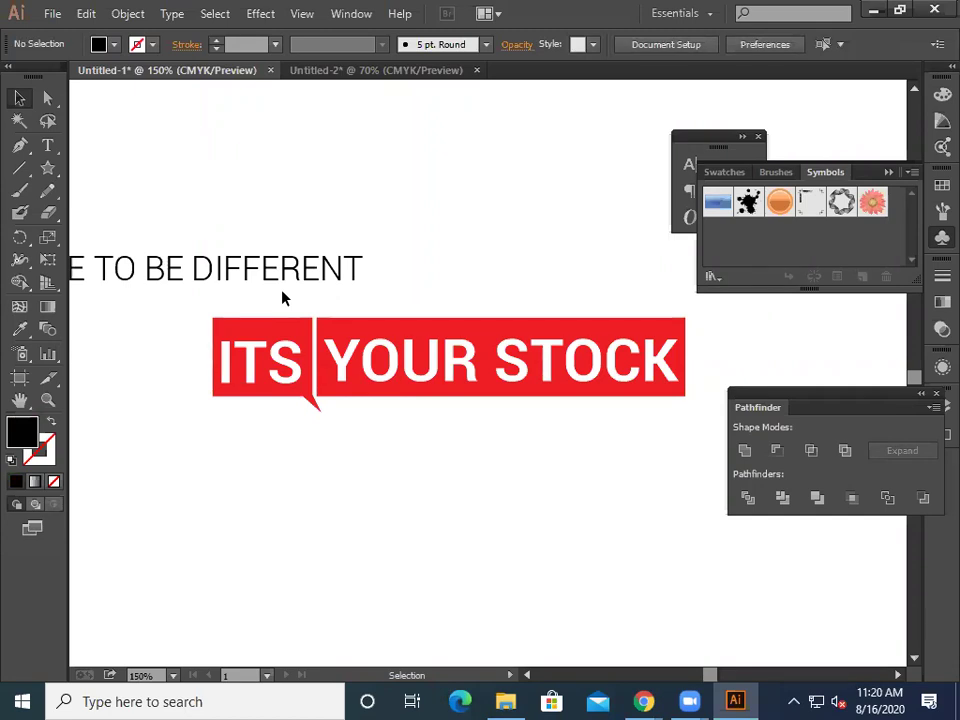
Step: Move the upper-right anchor of the red ITS box inward to about X 374 px so its right edge slants
left_click(50, 100)
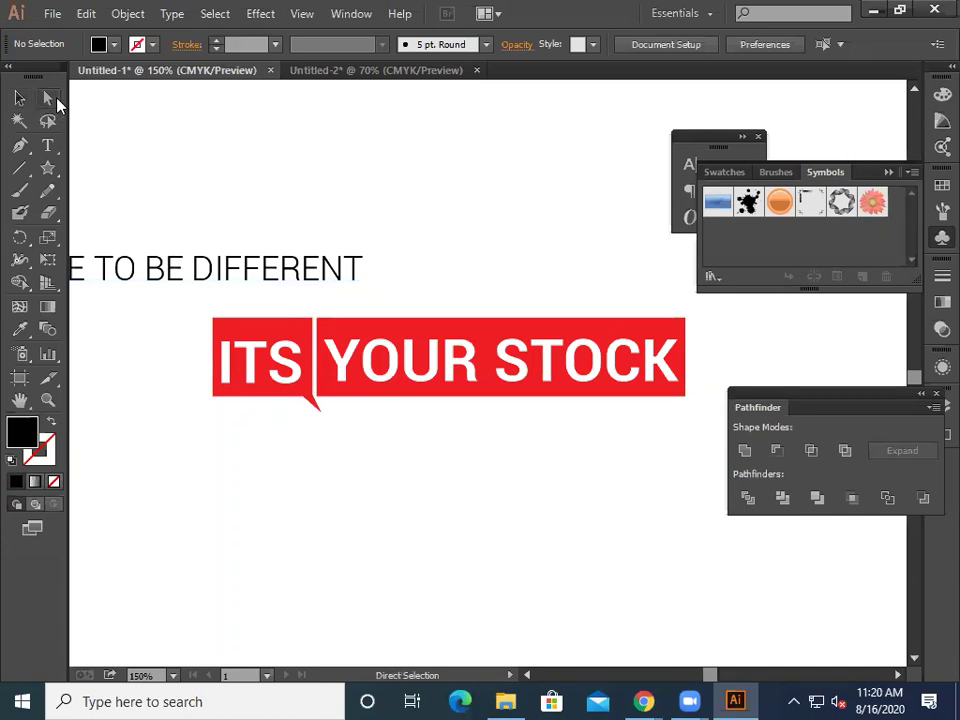
left_click(310, 366)
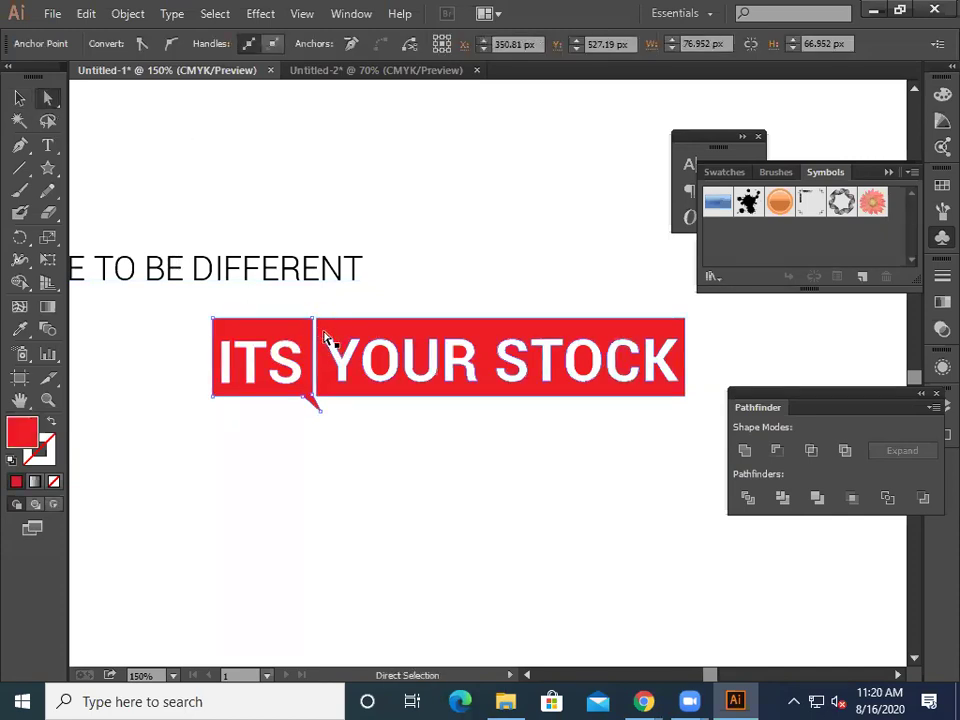
mouse_move(309, 317)
left_mouse_down()
mouse_move(277, 316)
mouse_move(300, 322)
left_mouse_up()
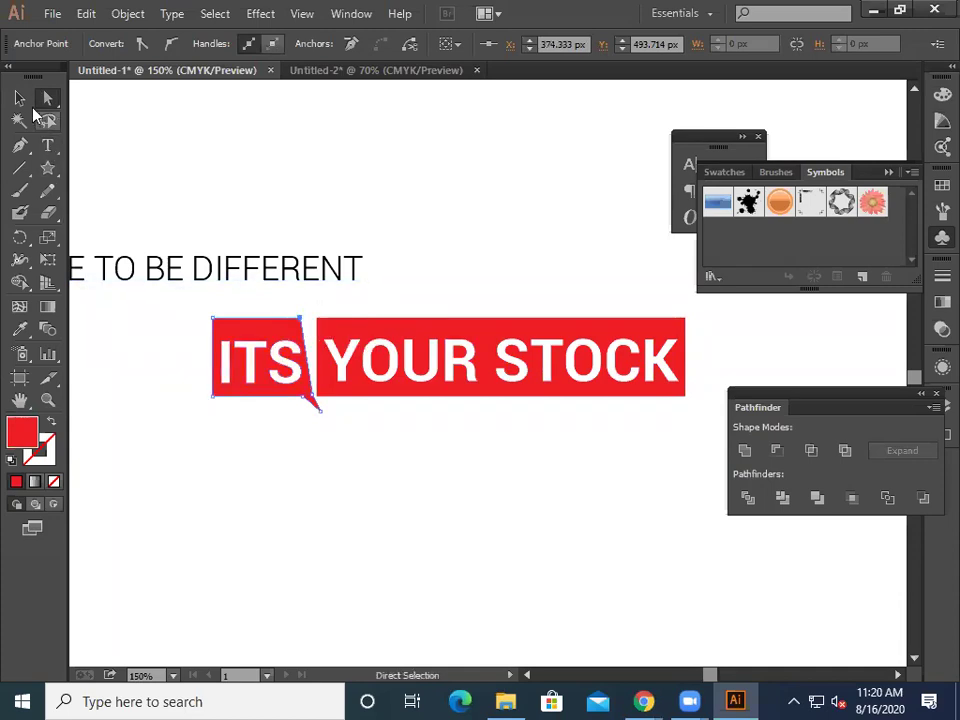
left_click(20, 97)
left_click(176, 193)
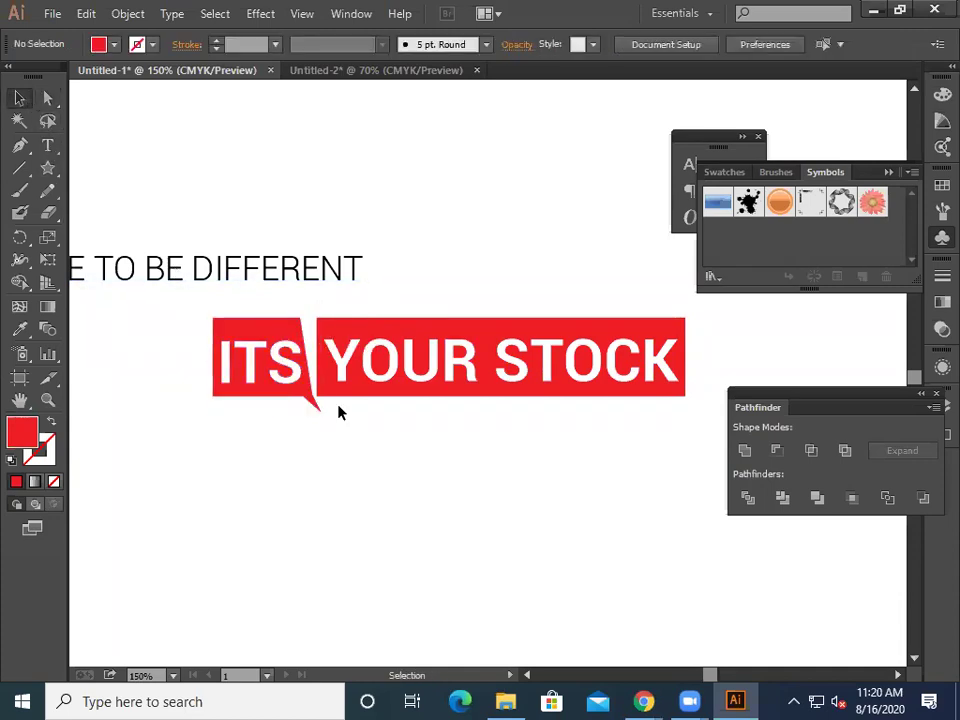
Step: Try to slant the YOUR STOCK rectangle's left edge by shifting its upper-left anchor to about X 378 px, and undo it
left_click(339, 333)
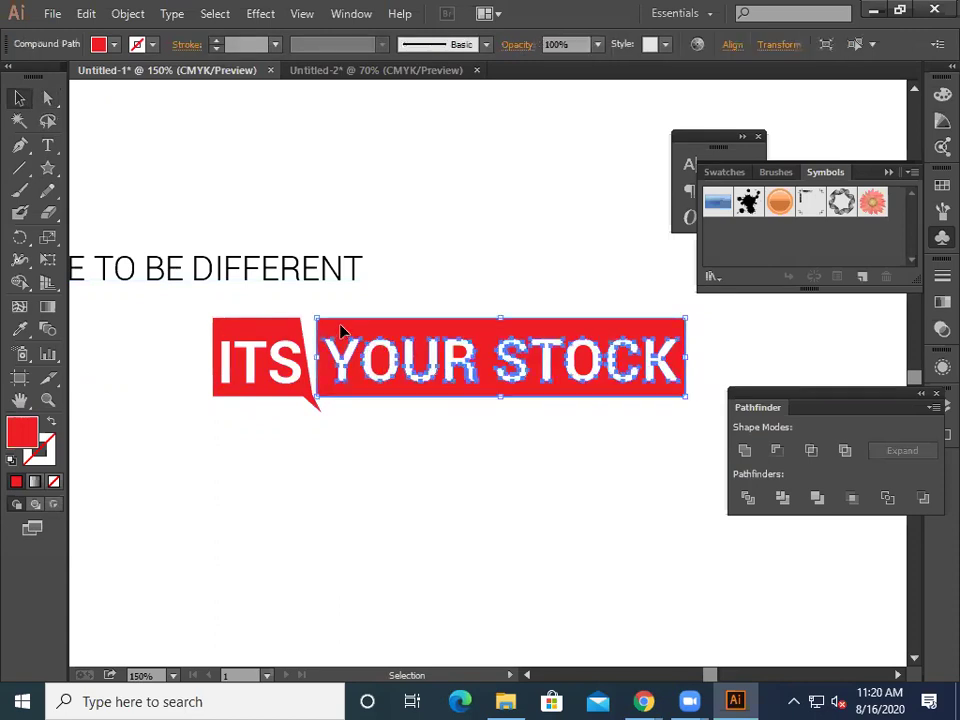
left_click(47, 97)
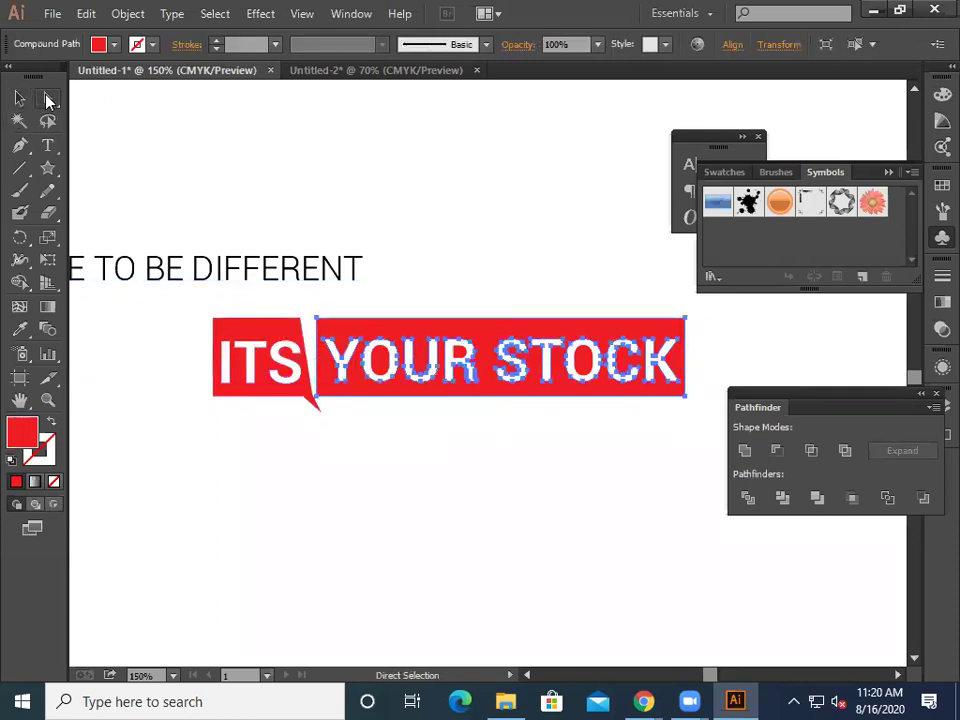
left_click(318, 320)
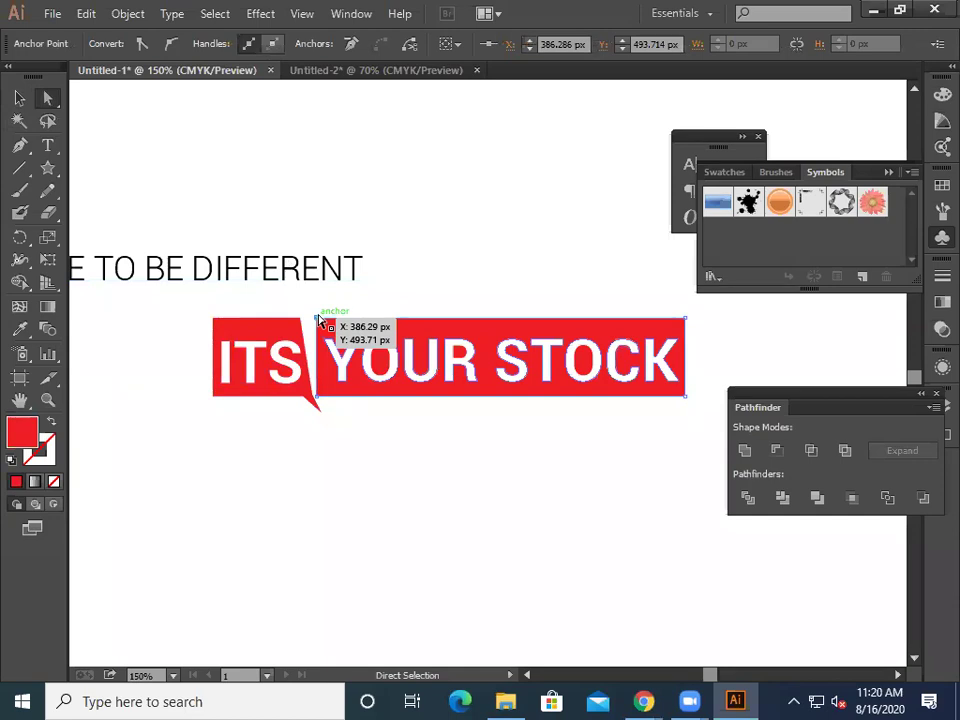
left_click_drag(318, 320, 305, 321)
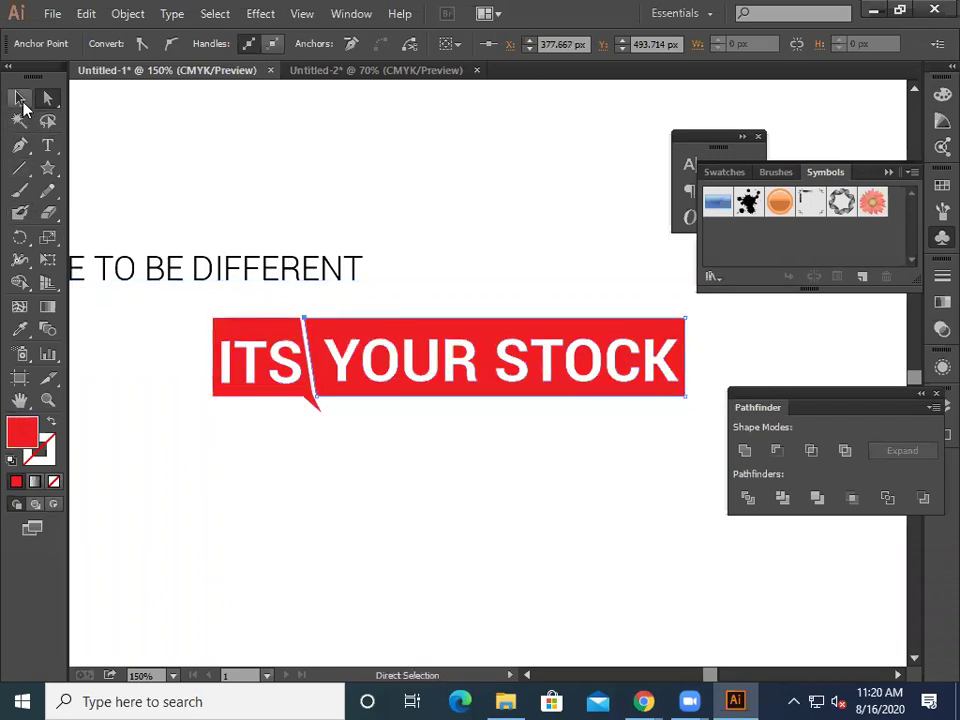
left_click(19, 97)
left_click(165, 167)
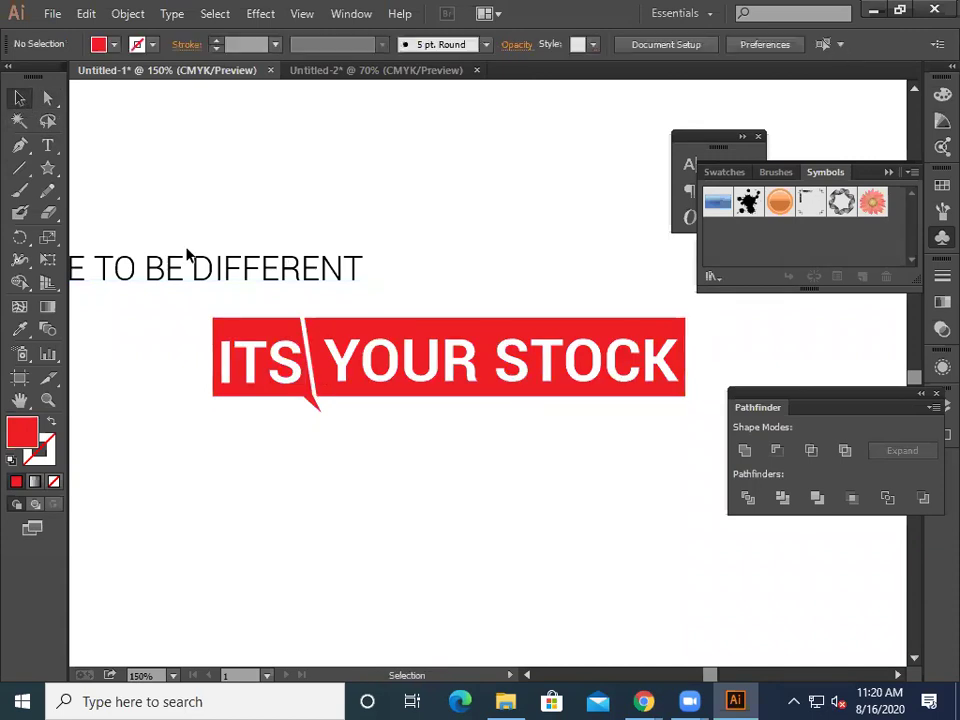
key("a")
left_click(310, 395)
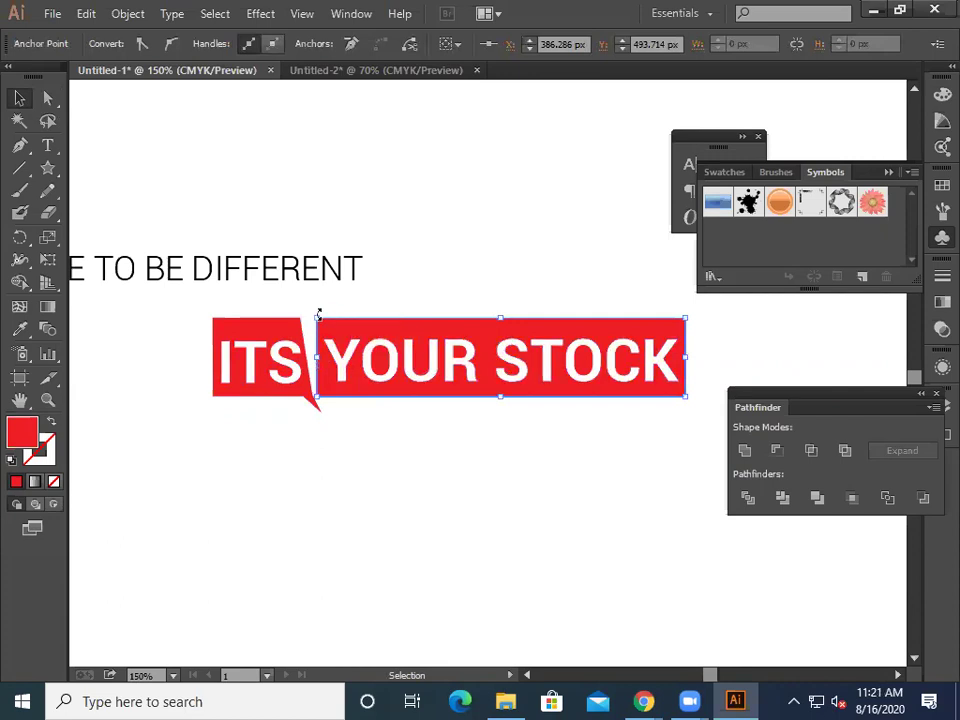
Step: Move the YOUR STOCK rectangle's upper-left anchor to about X 378 px, parallel to the slanted ITS edge, and deselect
left_click(48, 97)
left_click_drag(317, 322, 305, 323)
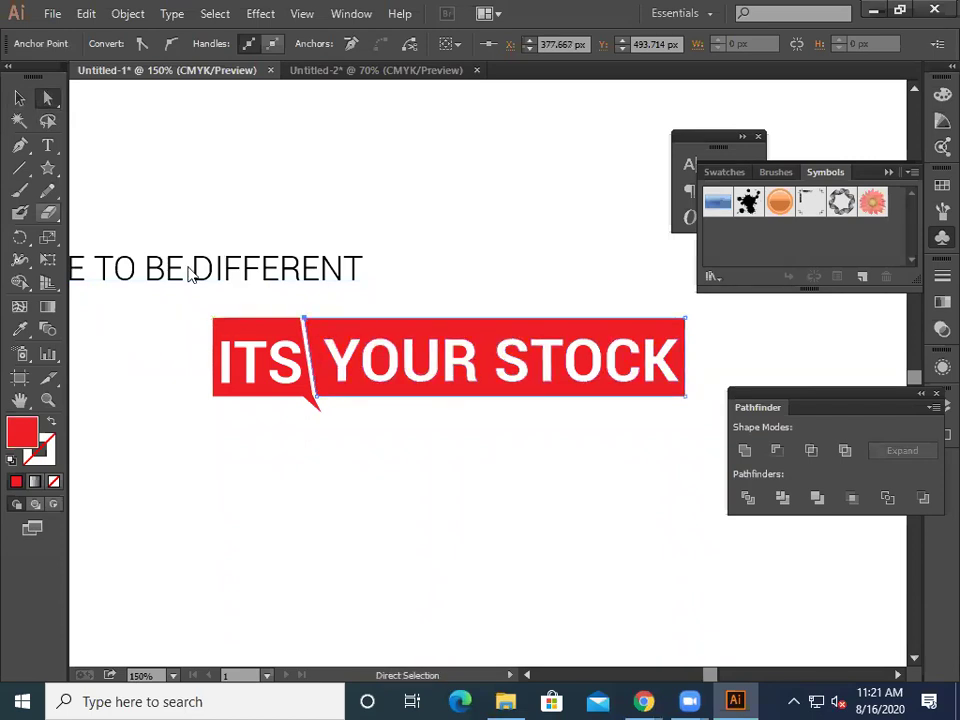
left_click(19, 97)
left_click(177, 163)
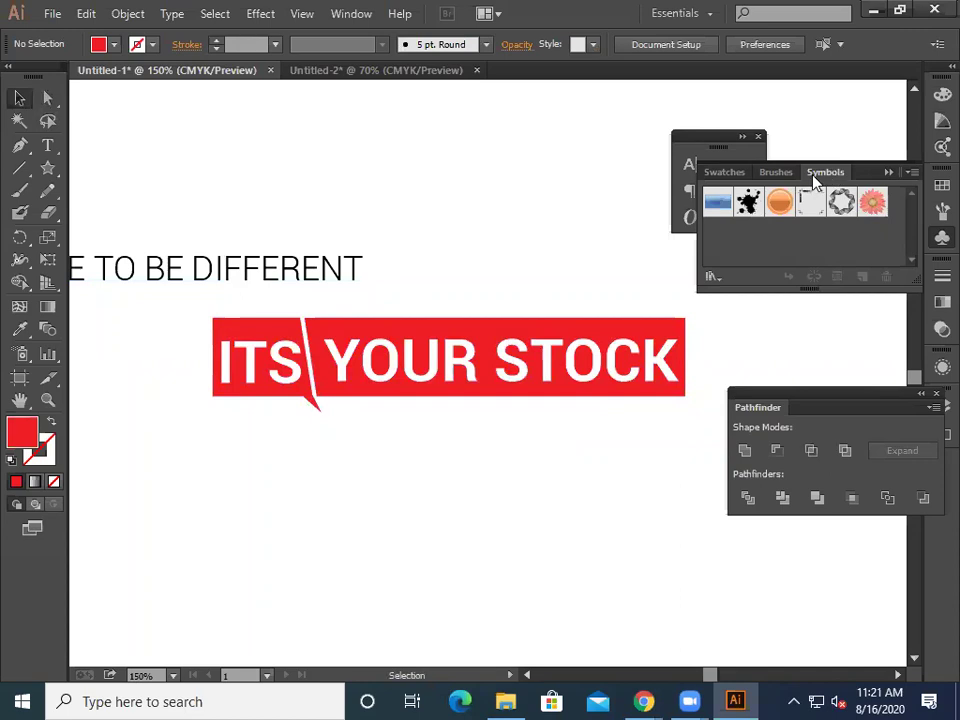
left_click(354, 13)
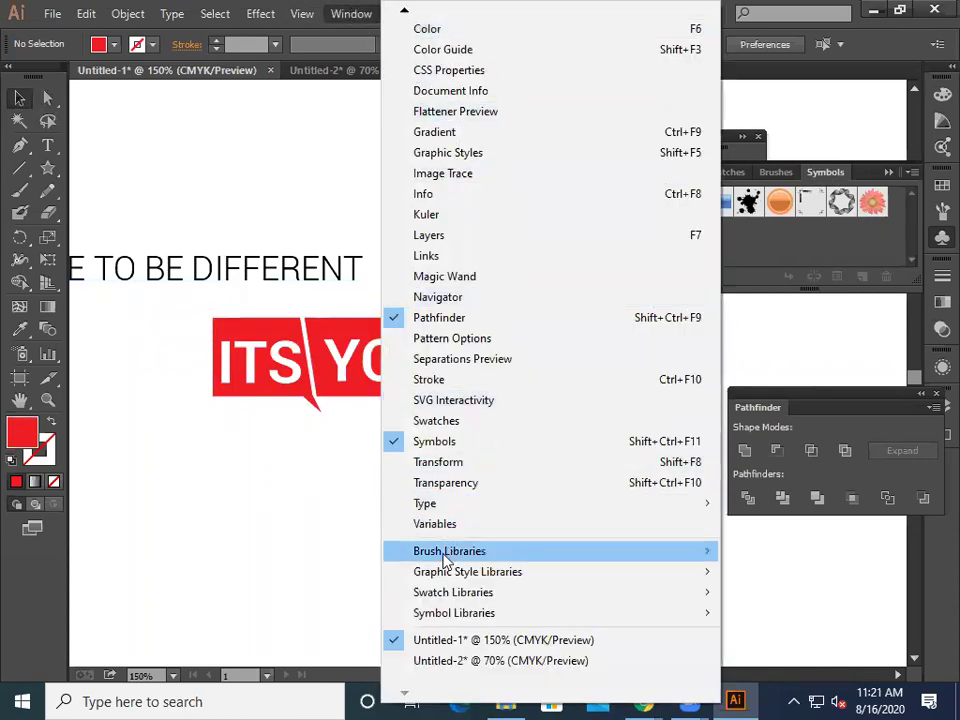
mouse_move(431, 620)
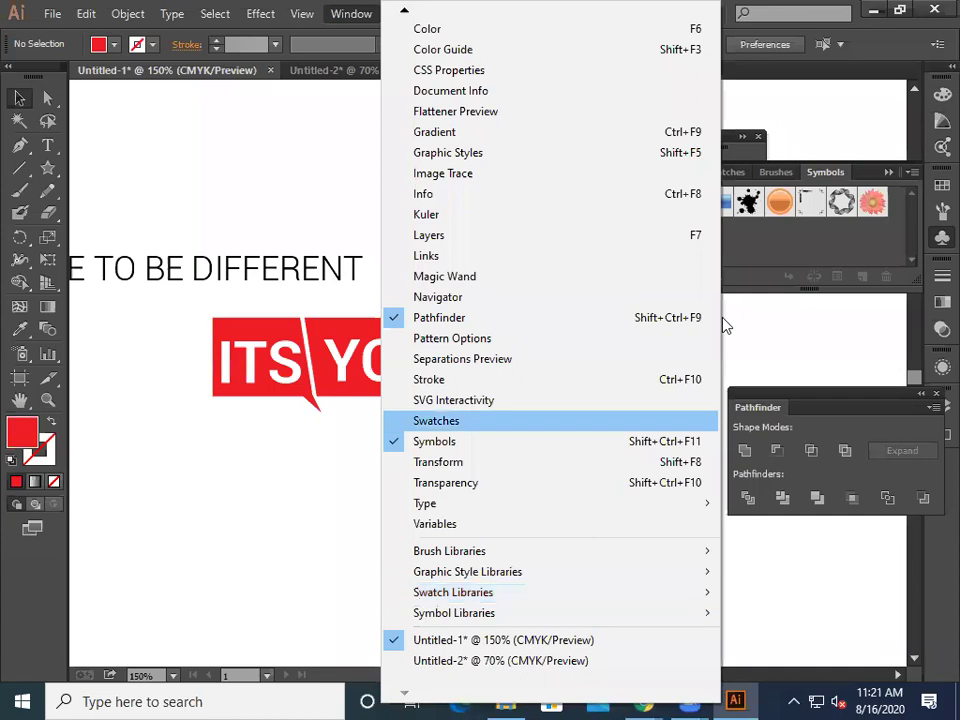
left_click(785, 363)
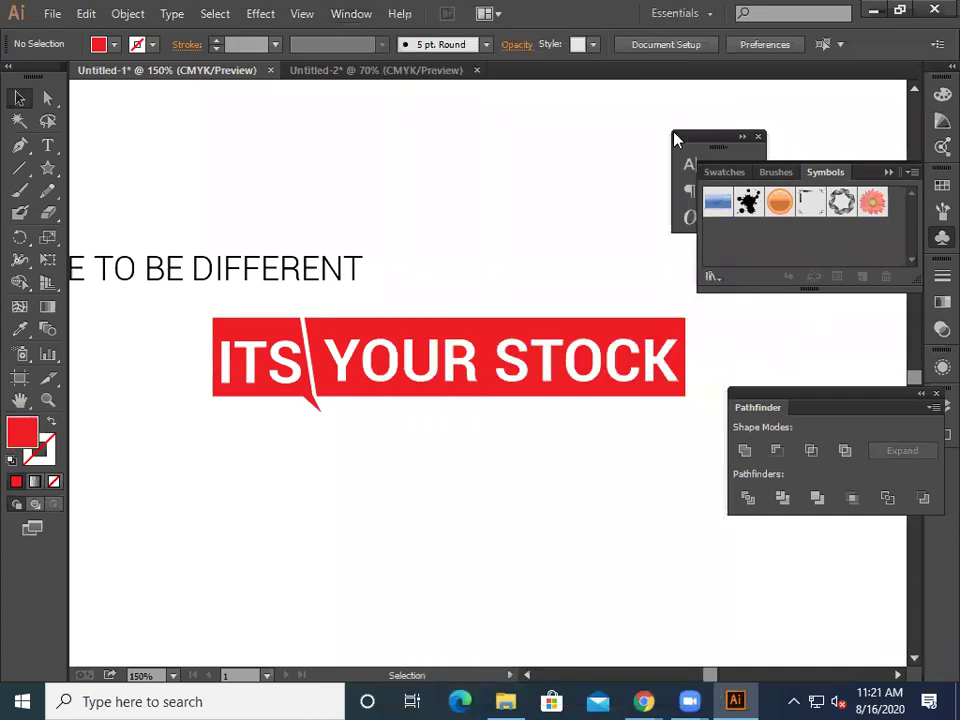
Step: Open the Mobile symbol library and place the RSS - Orange symbol below the wordmark
left_click(715, 280)
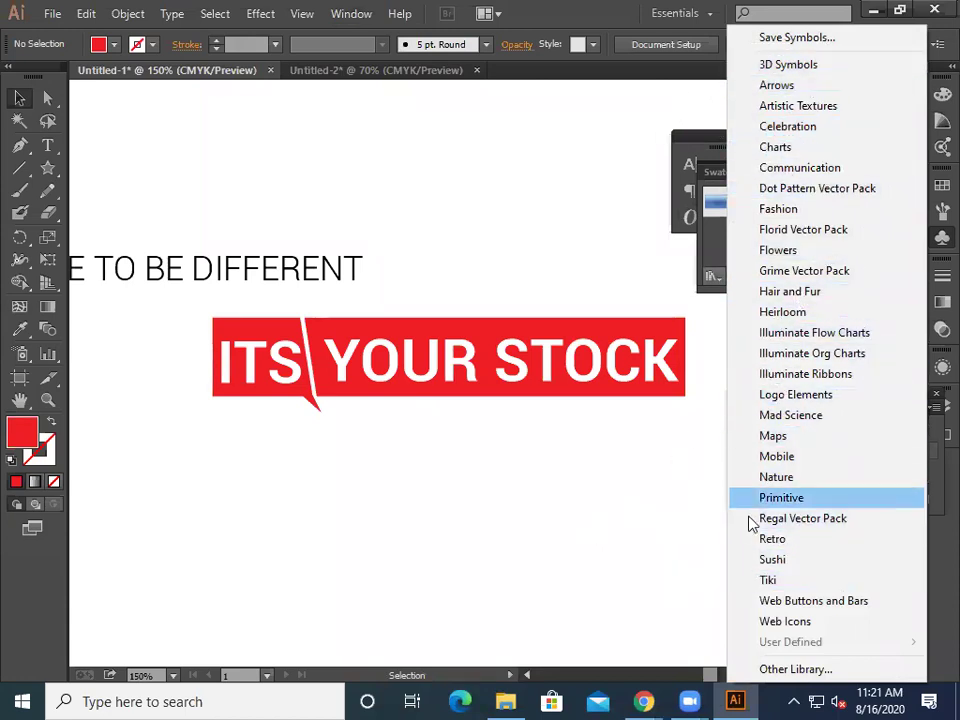
left_click(820, 456)
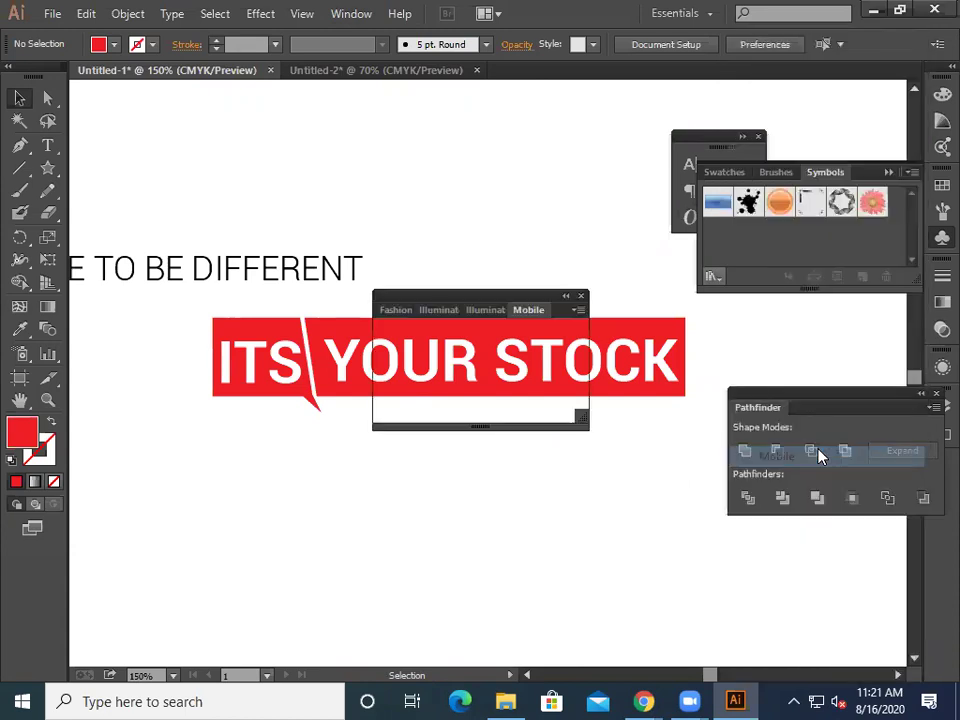
scroll(557, 378, "down", 2)
scroll(557, 378, "down", 3)
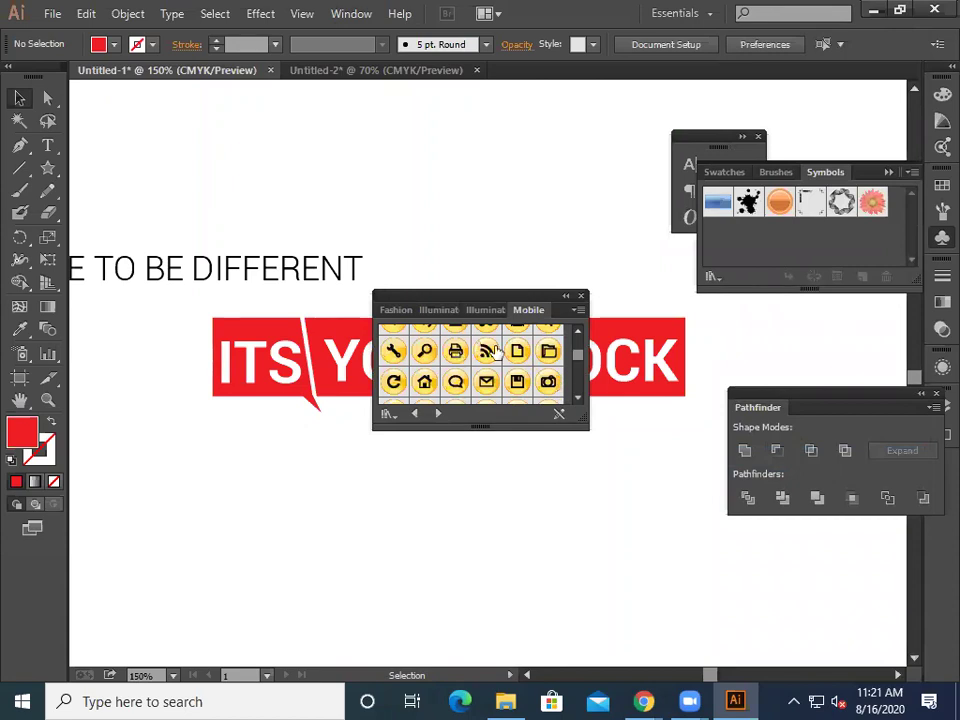
left_click_drag(488, 350, 398, 514)
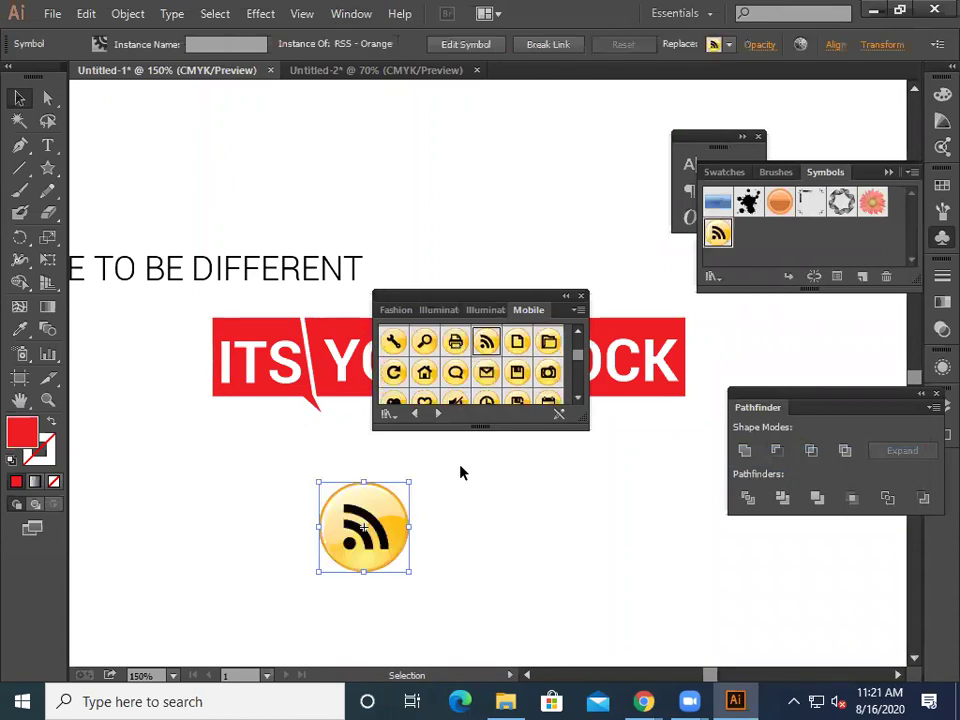
Step: Place the RSS - Grey symbol from the Mobile library to the left of the orange RSS icon
scroll(510, 368, "up", 2)
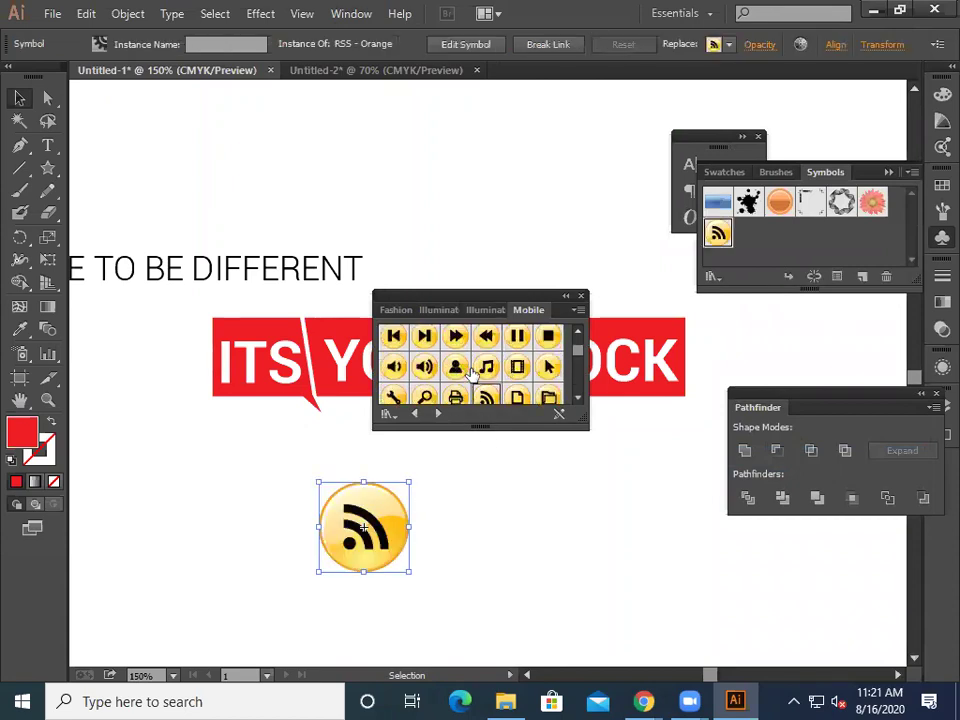
scroll(483, 372, "up", 2)
scroll(500, 376, "down", 5)
scroll(512, 380, "down", 6)
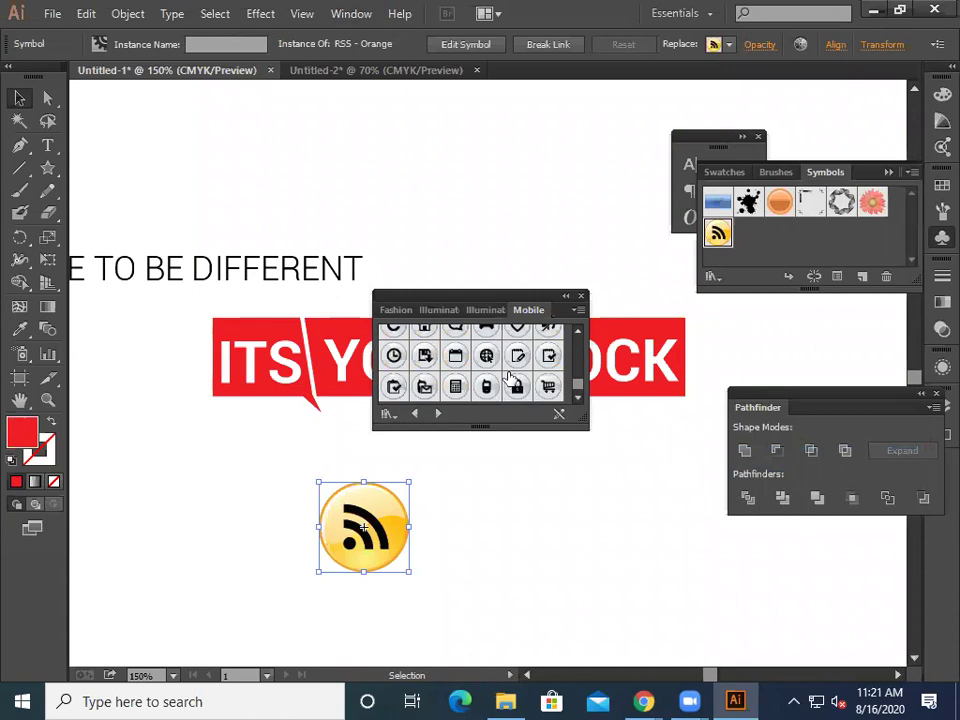
scroll(511, 378, "up", 2)
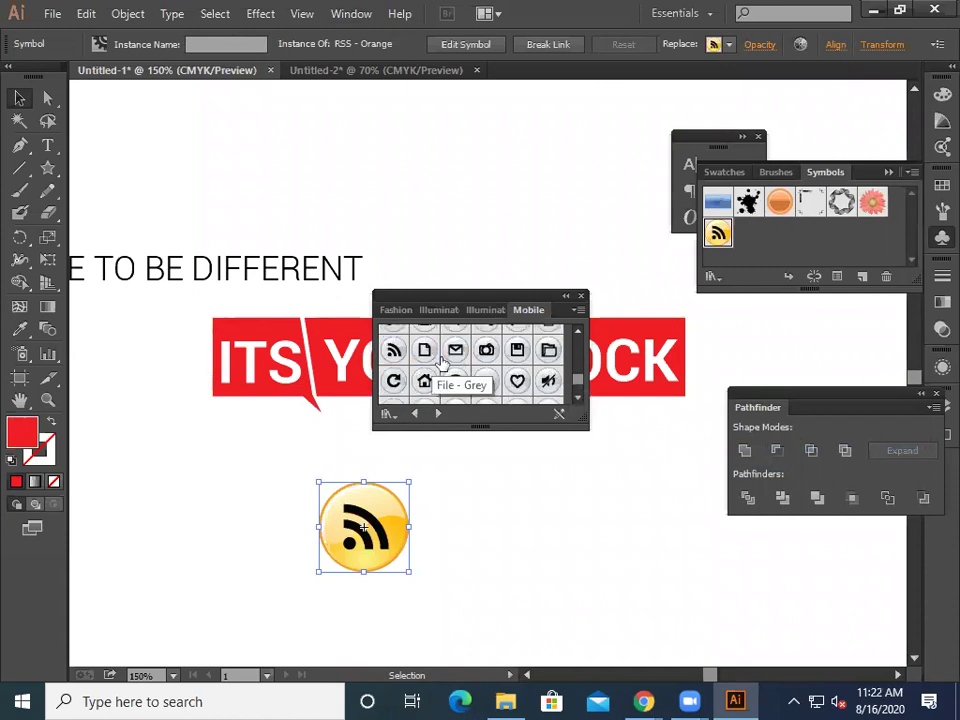
left_click_drag(390, 372, 223, 528)
Step: Close the Mobile symbol library and shift the orange RSS icon slightly to the right, away from the grey one
scroll(497, 378, "up", 2)
scroll(497, 378, "up", 5)
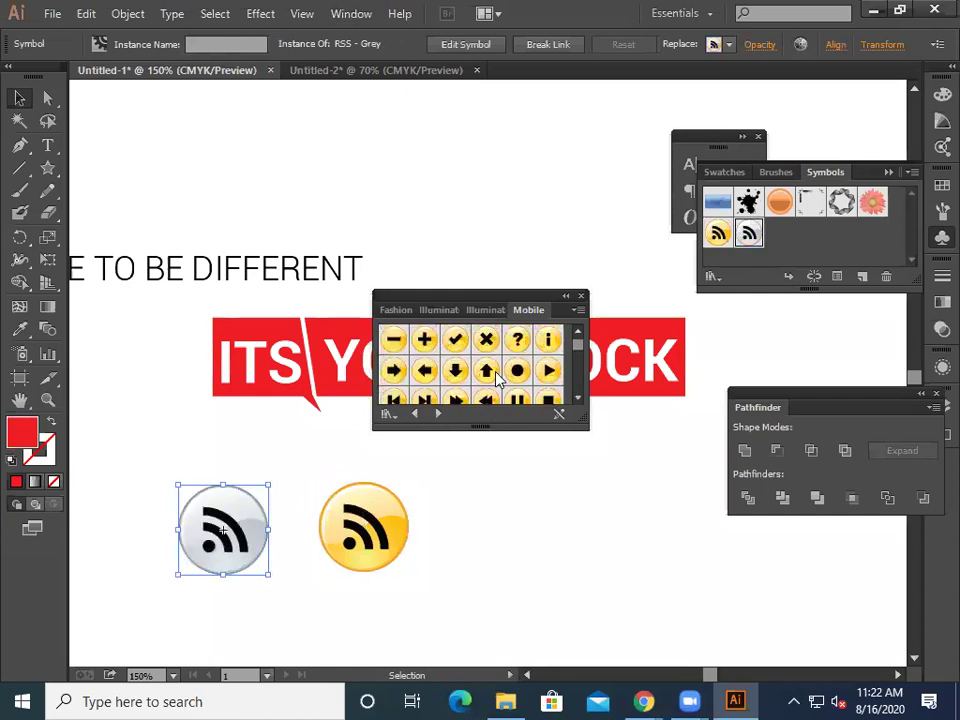
scroll(497, 378, "down", 5)
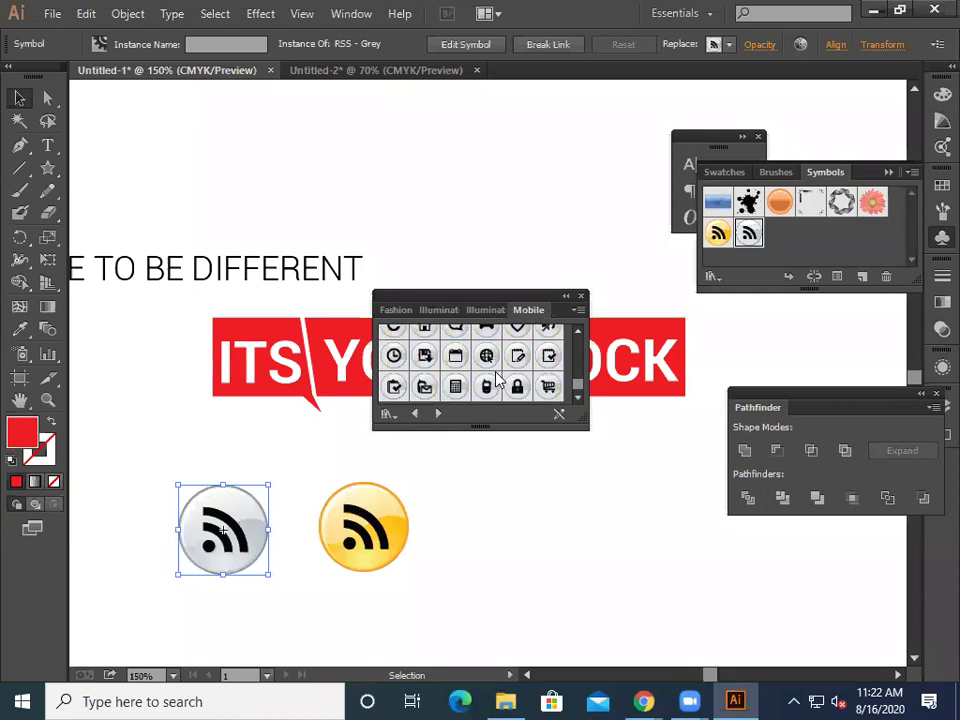
scroll(527, 386, "up", 2)
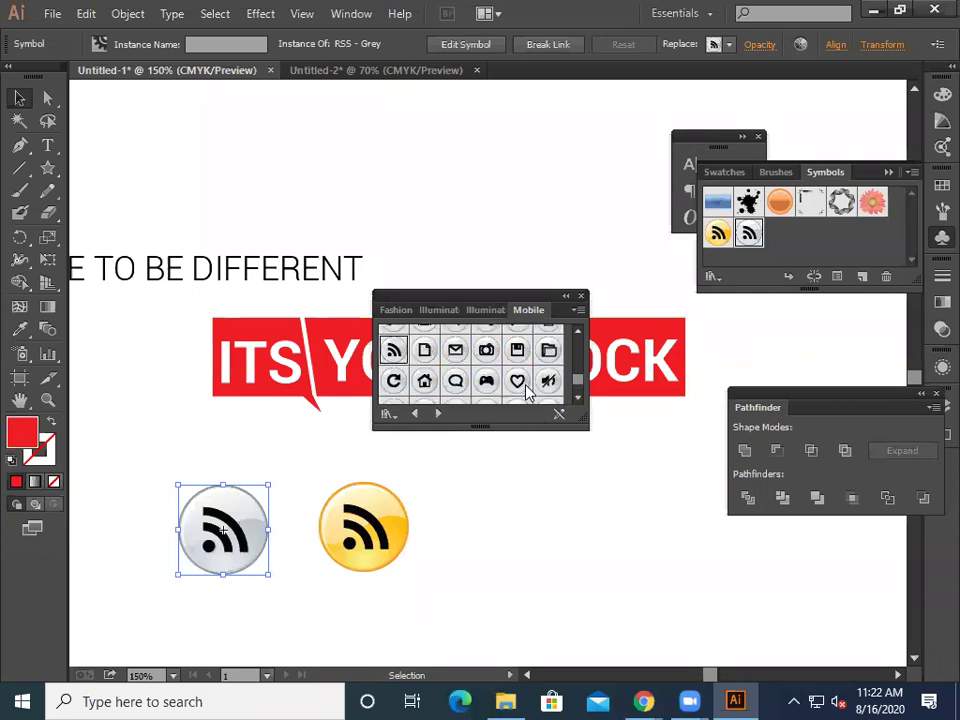
left_click(580, 296)
left_click_drag(365, 565, 391, 563)
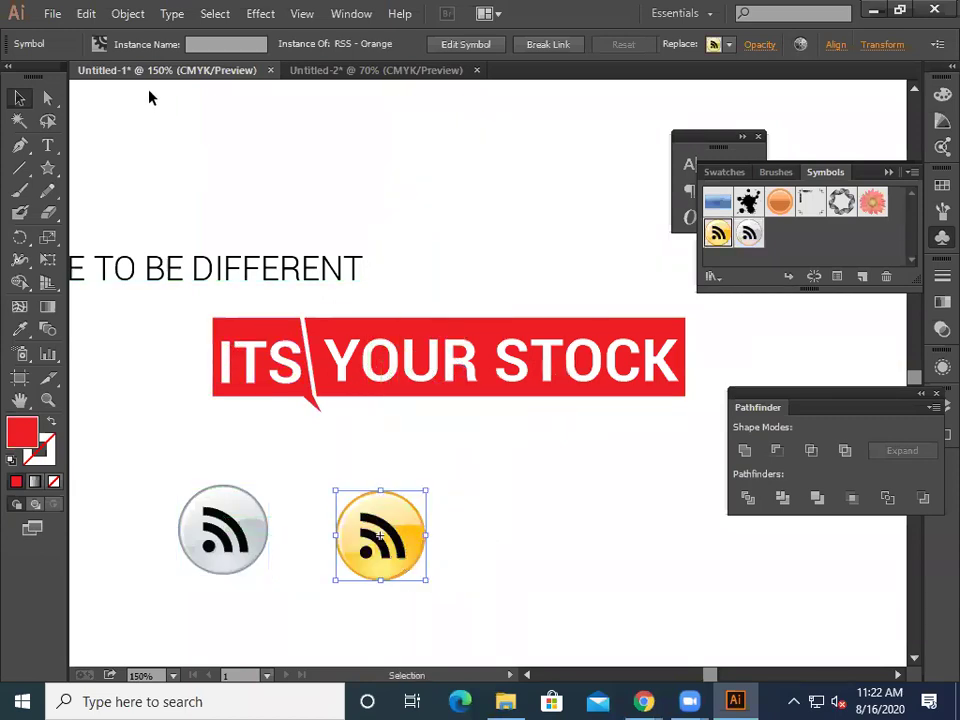
Step: Expand the orange RSS symbol with Object and Fill checked, ungroup the result and deselect it
left_click(127, 14)
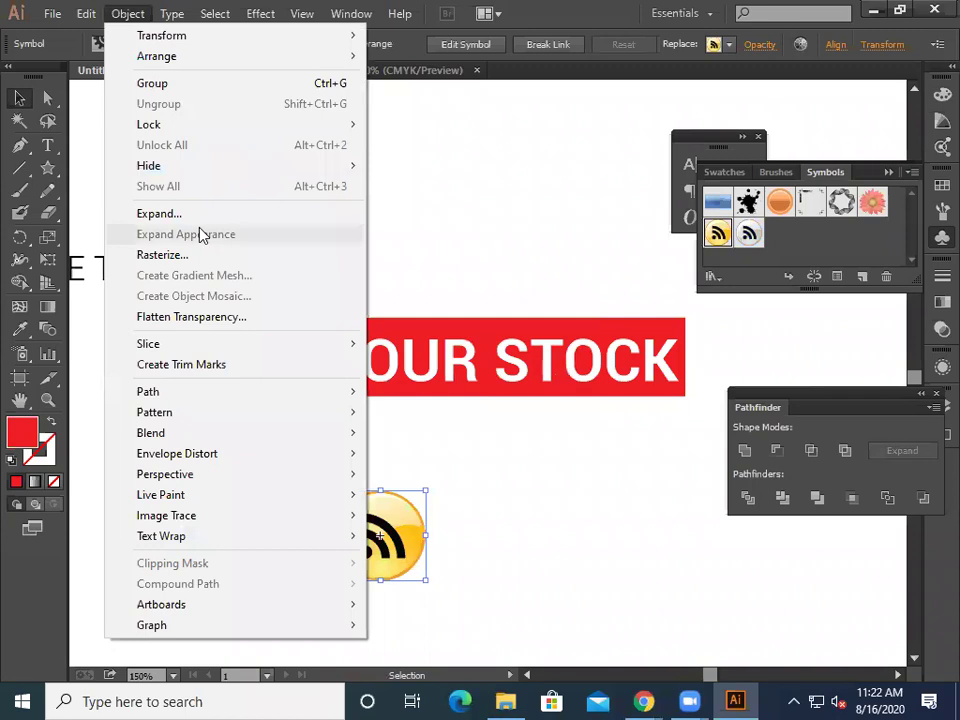
left_click(198, 218)
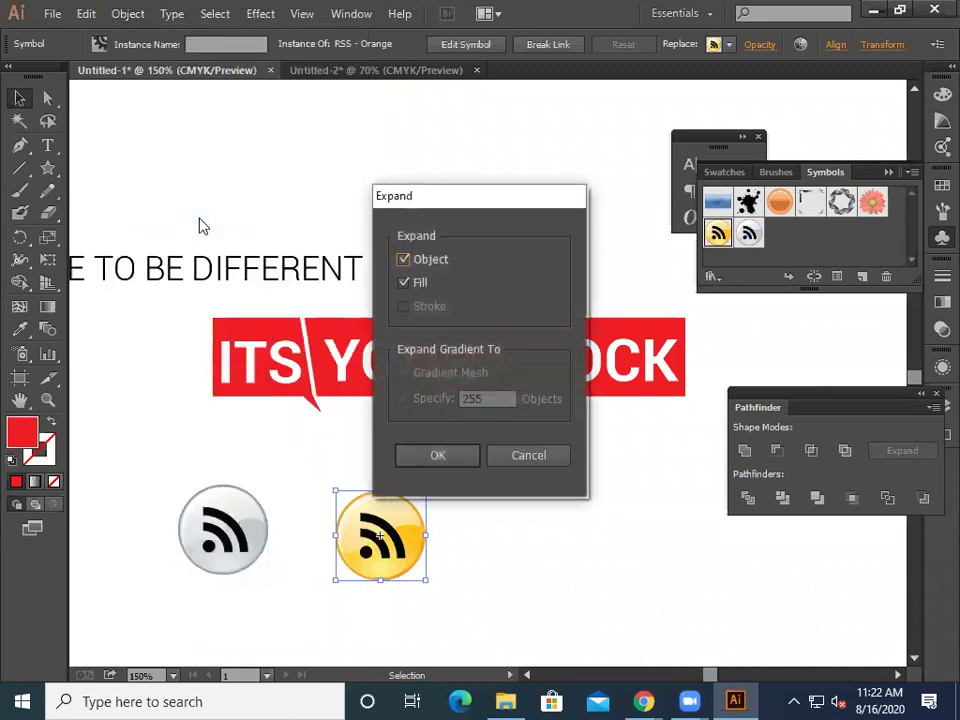
left_click(450, 459)
left_click(127, 14)
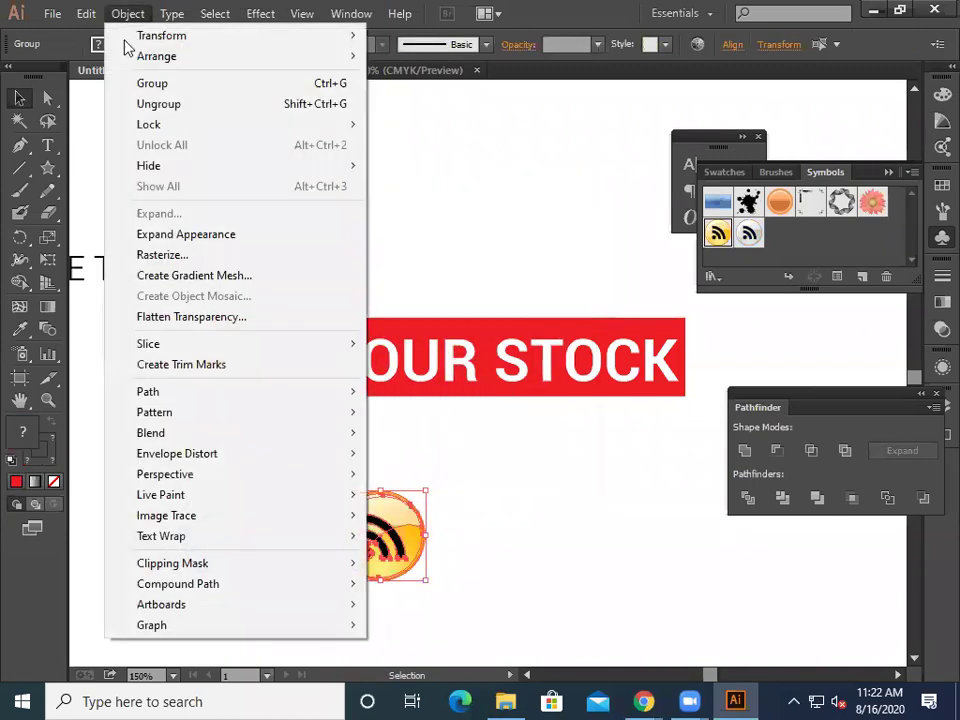
left_click(171, 103)
left_click(431, 600)
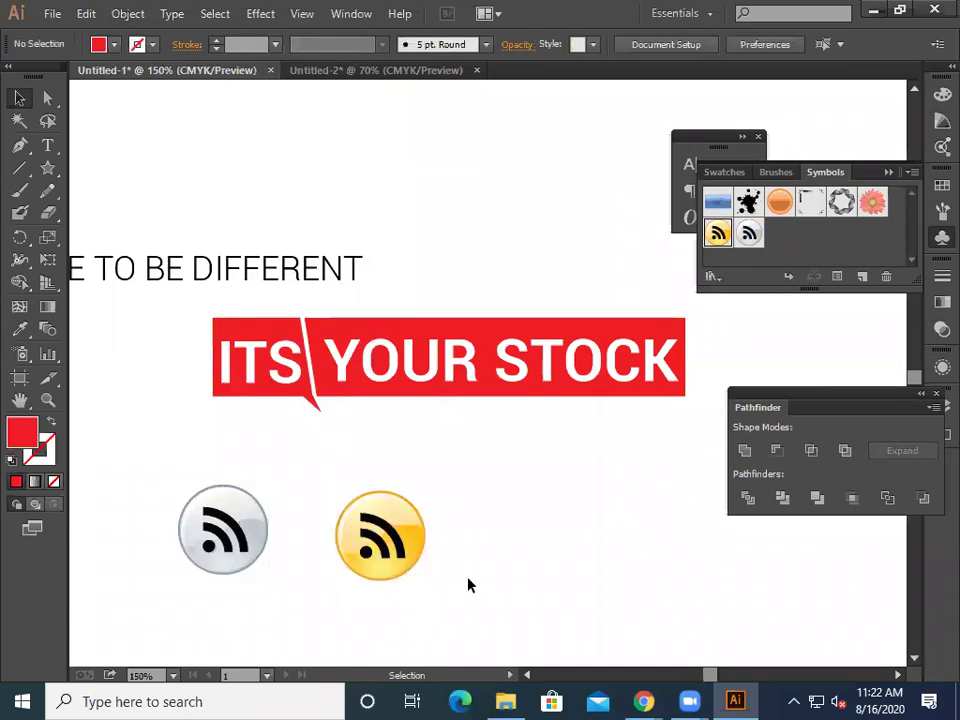
Step: Delete the expanded orange icon's circular background, rim and highlight pieces, keeping only the black RSS glyph
left_click_drag(426, 540, 551, 531)
key("Delete")
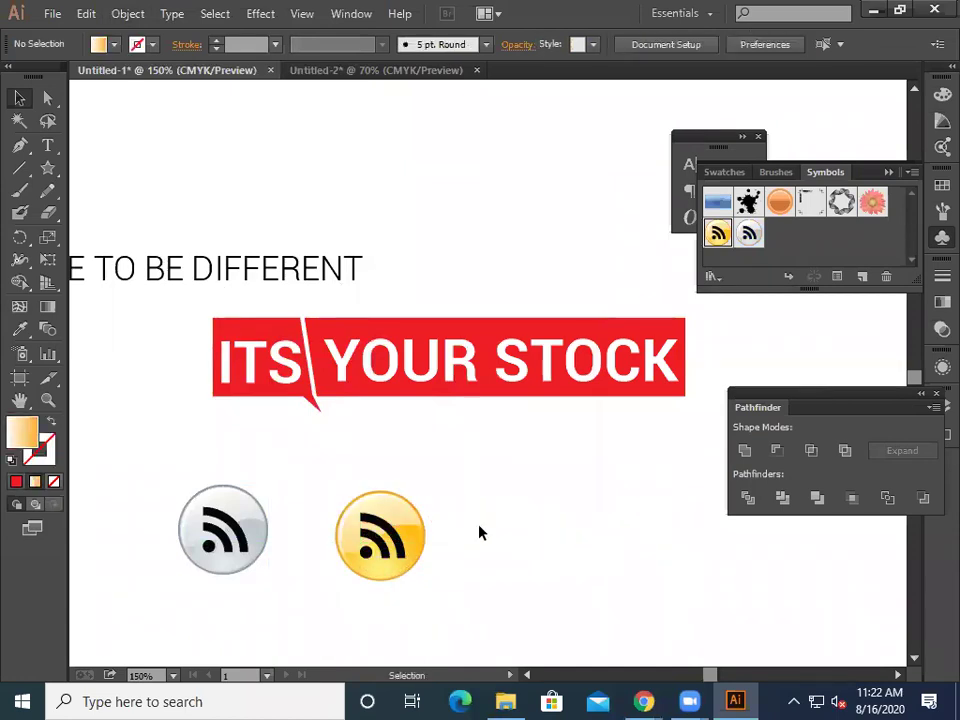
left_click(409, 538)
key("Delete")
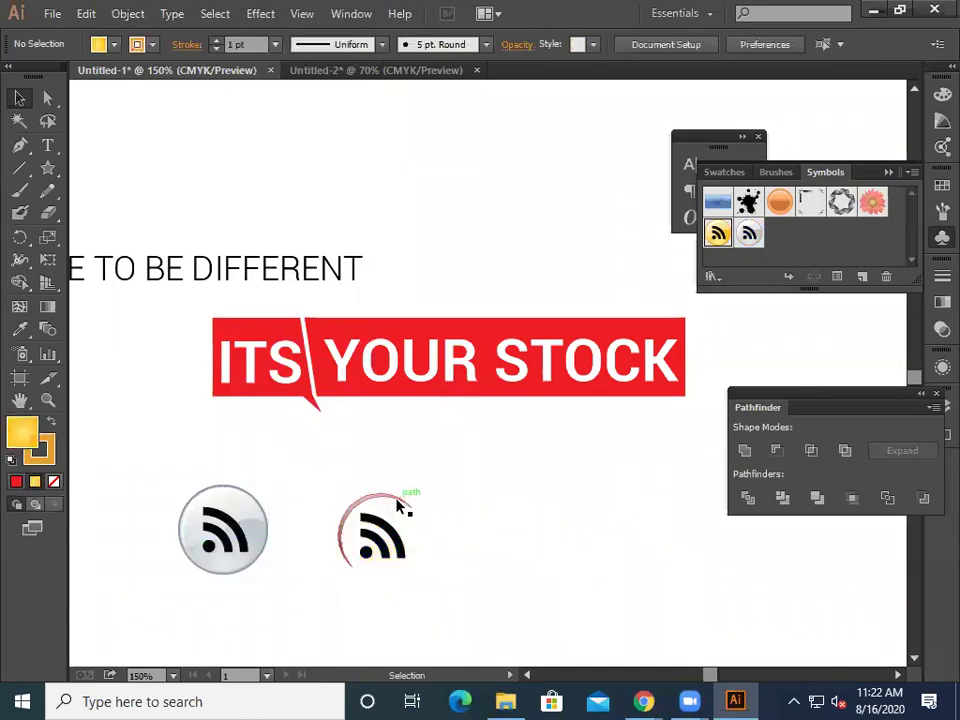
left_click(341, 531)
key("Delete")
Step: Select all the black RSS glyph pieces left from the orange icon
left_click(395, 555)
left_click(493, 568)
left_click_drag(332, 513, 420, 566)
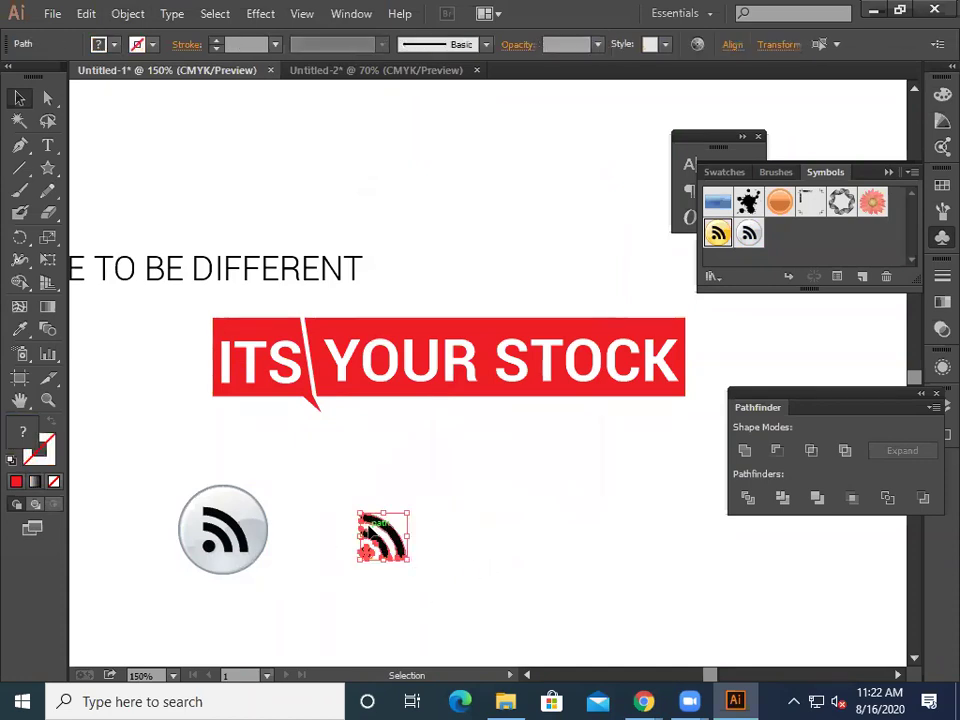